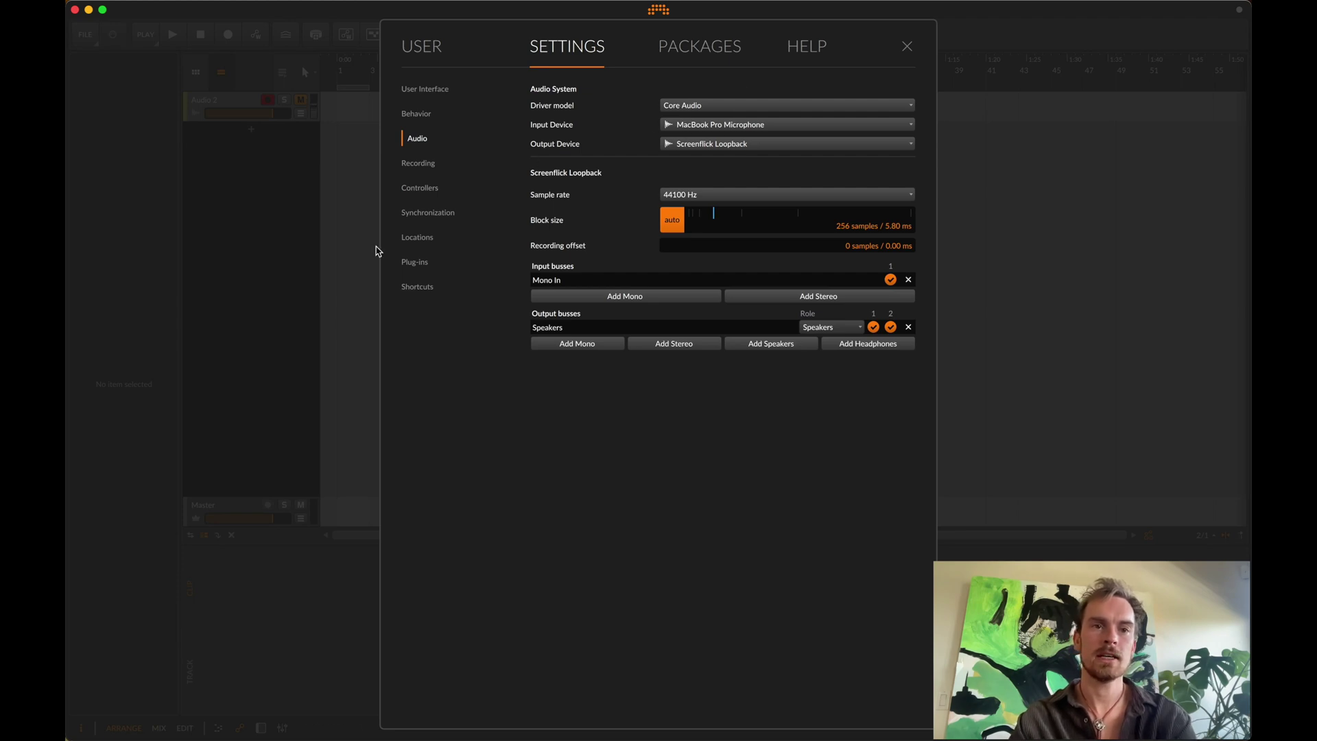
# Close the Settings dialog to get back to the arrange view
pyautogui.click(326, 256)
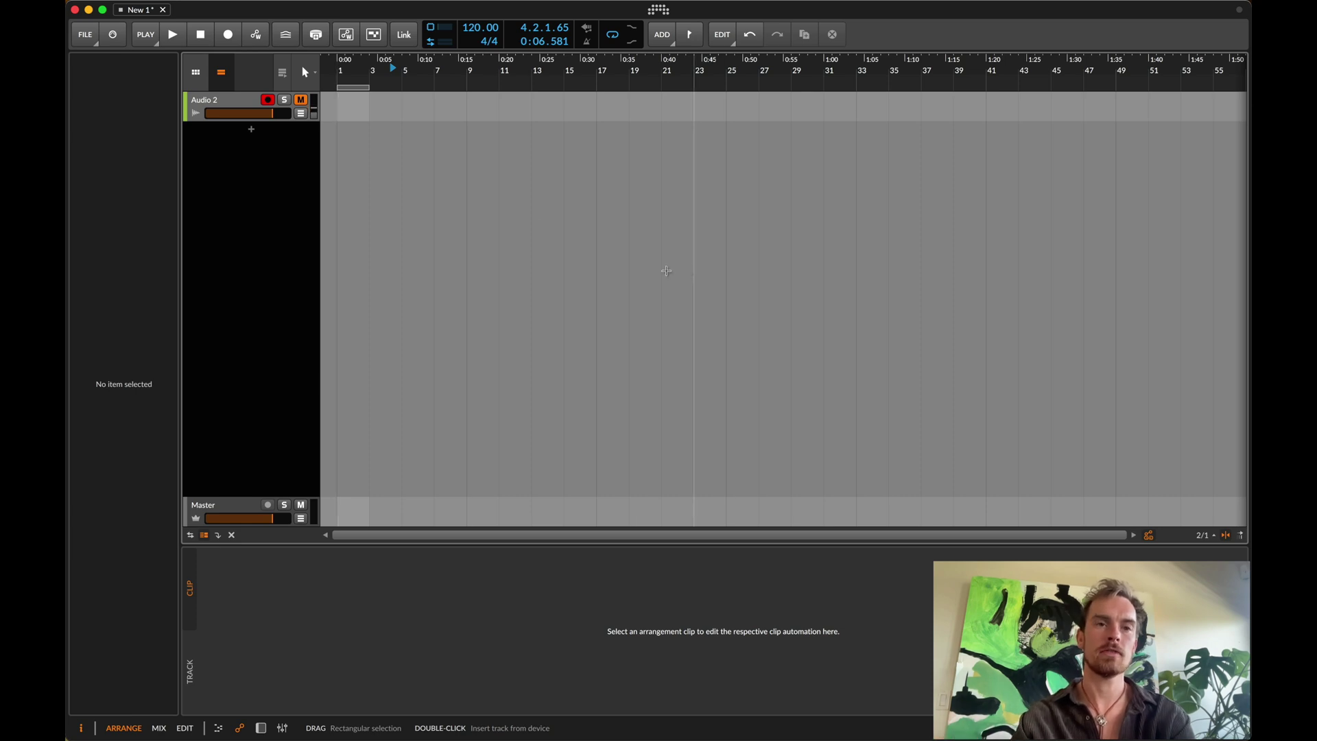
# Record a short clap take onto Audio 2 from the arrangement start
pyautogui.click(208, 39)
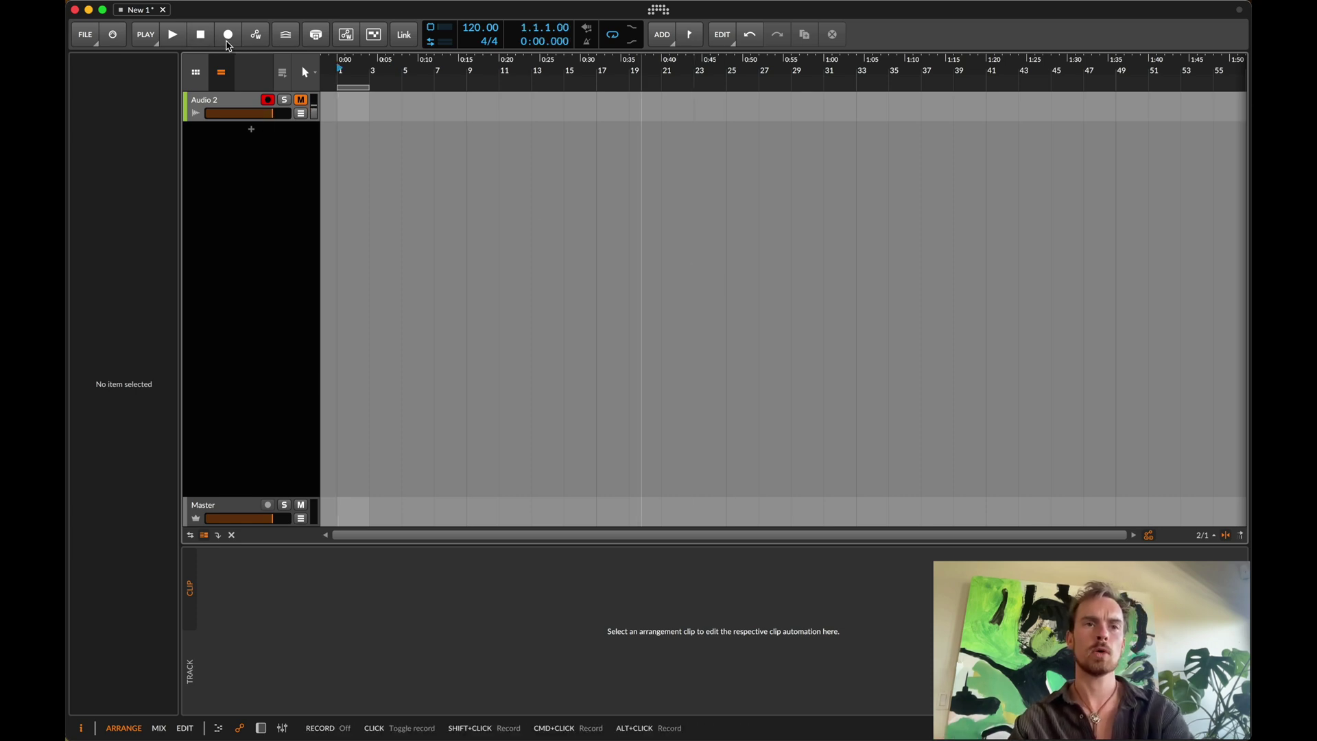
pyautogui.click(228, 40)
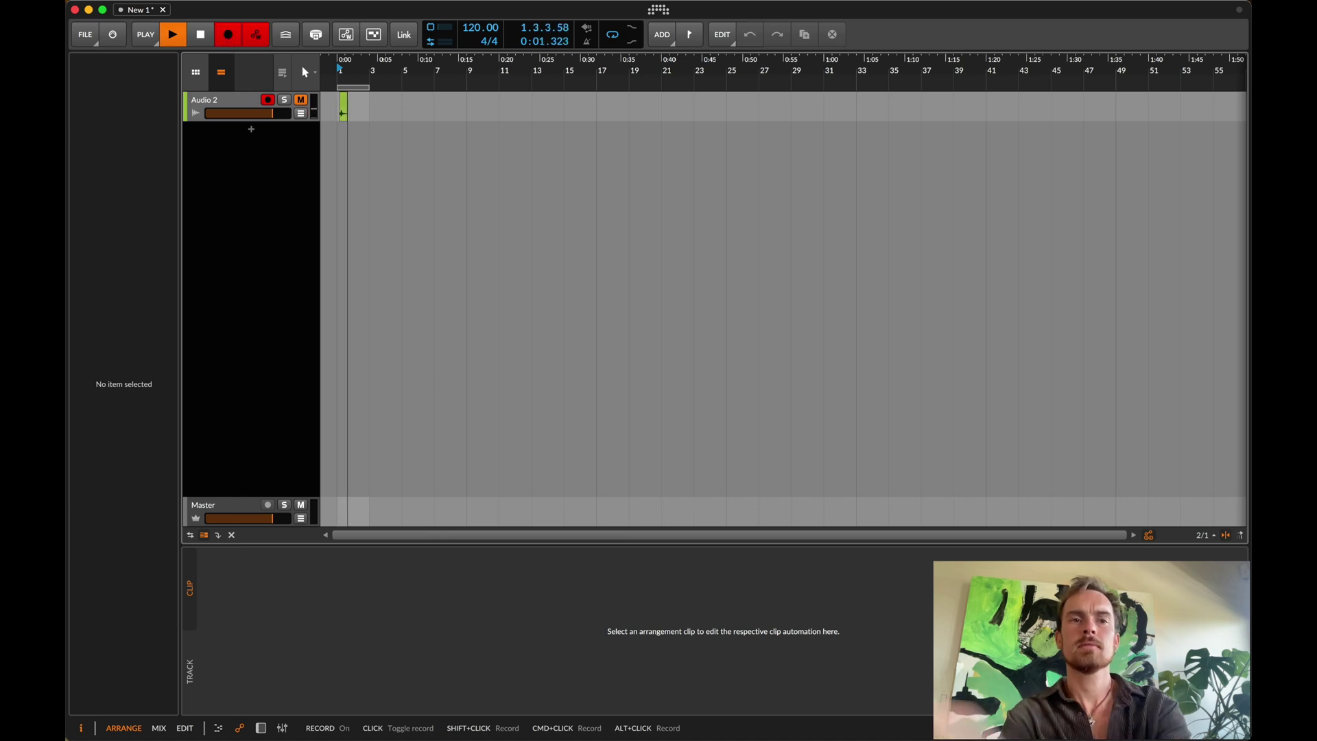
pyautogui.press('space')
# Zoom in on the recorded clip and check its peak level in the Mix view
pyautogui.scroll(6, 344, 106)
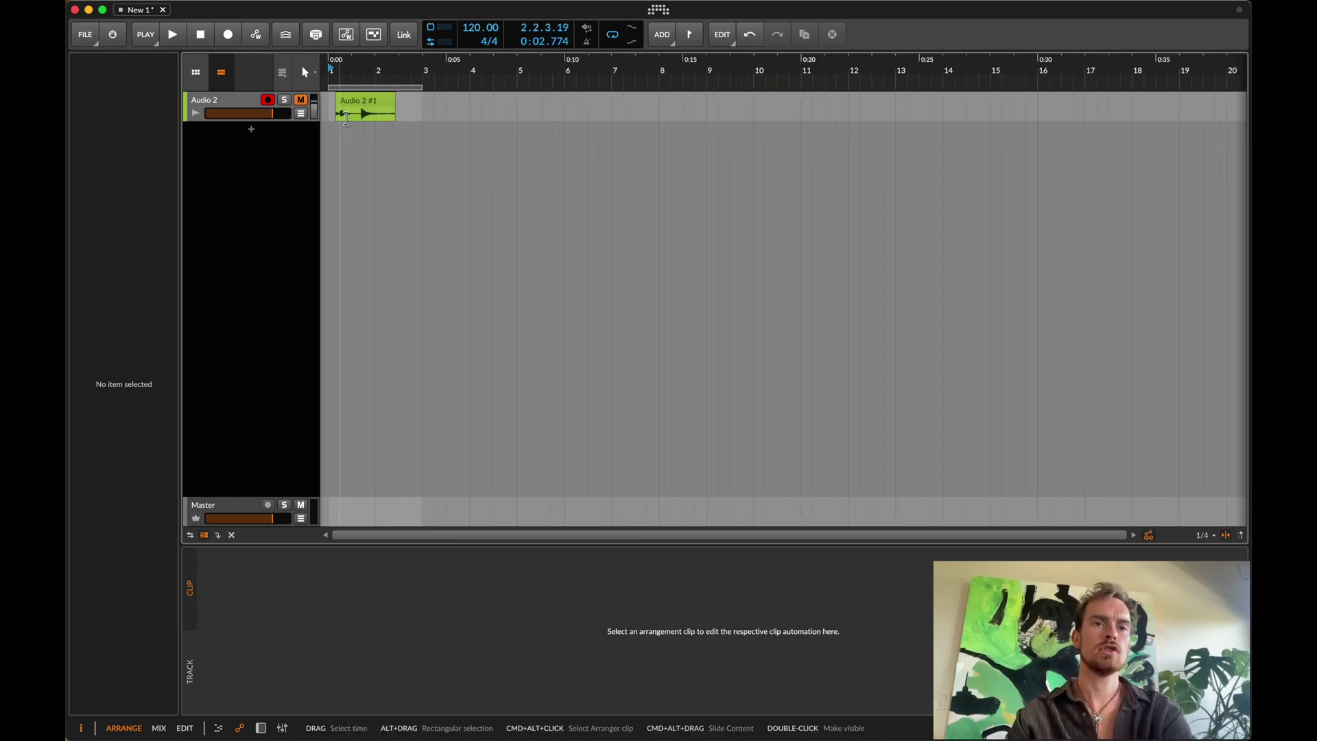
pyautogui.scroll(2, 347, 106)
pyautogui.scroll(5, 632, 109)
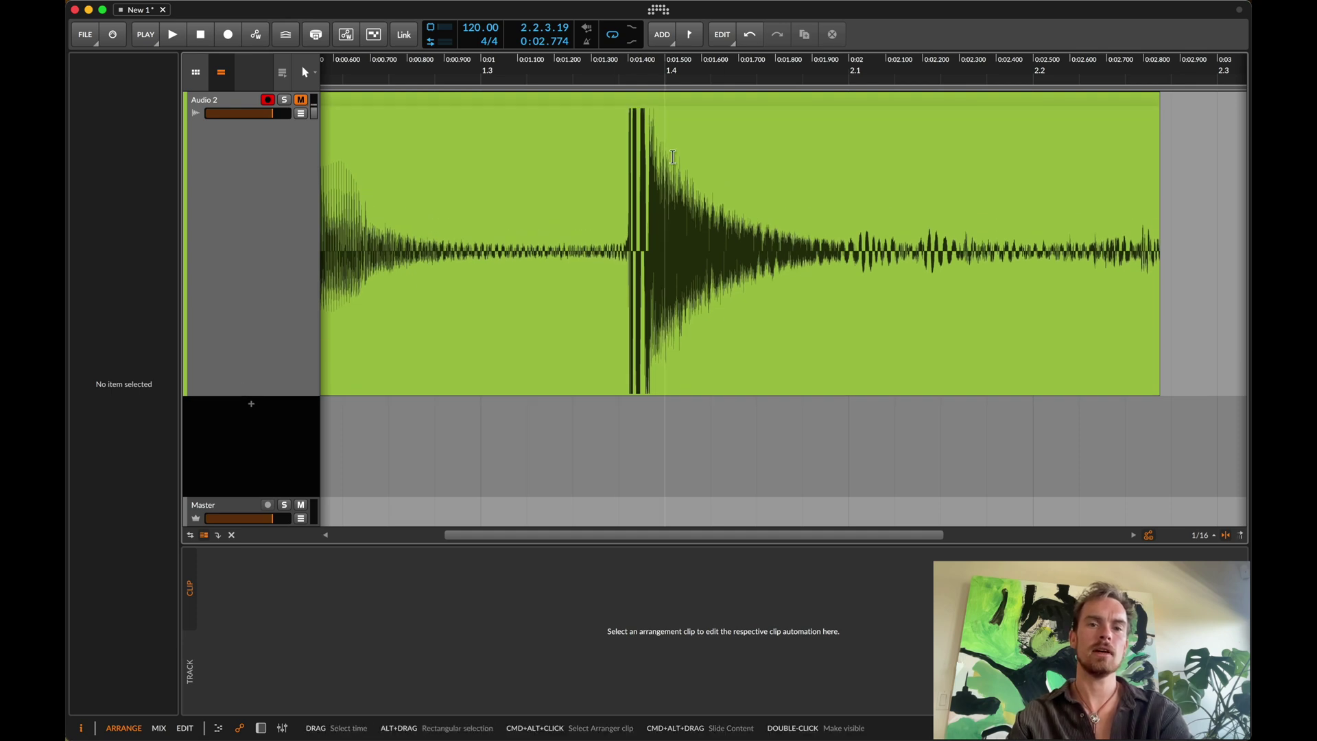
pyautogui.hotkey('alt', '2')
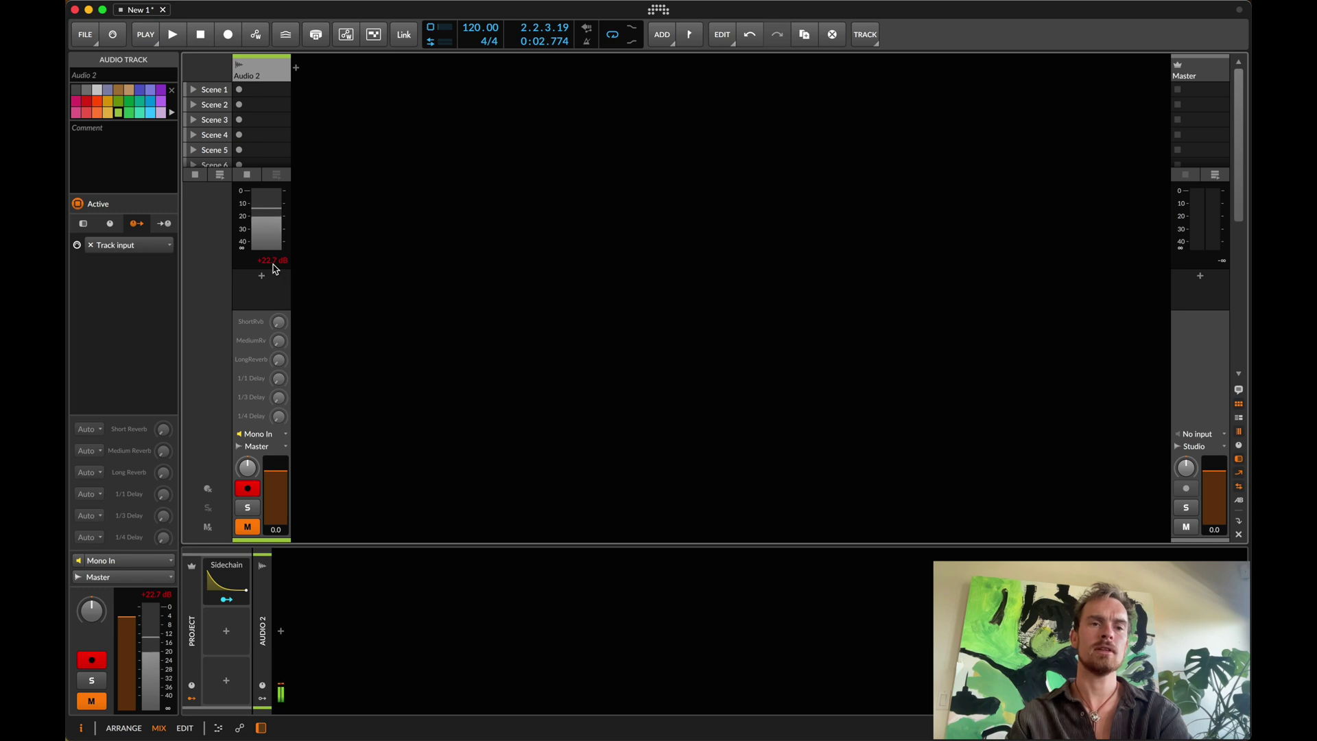
pyautogui.hotkey('alt', '1')
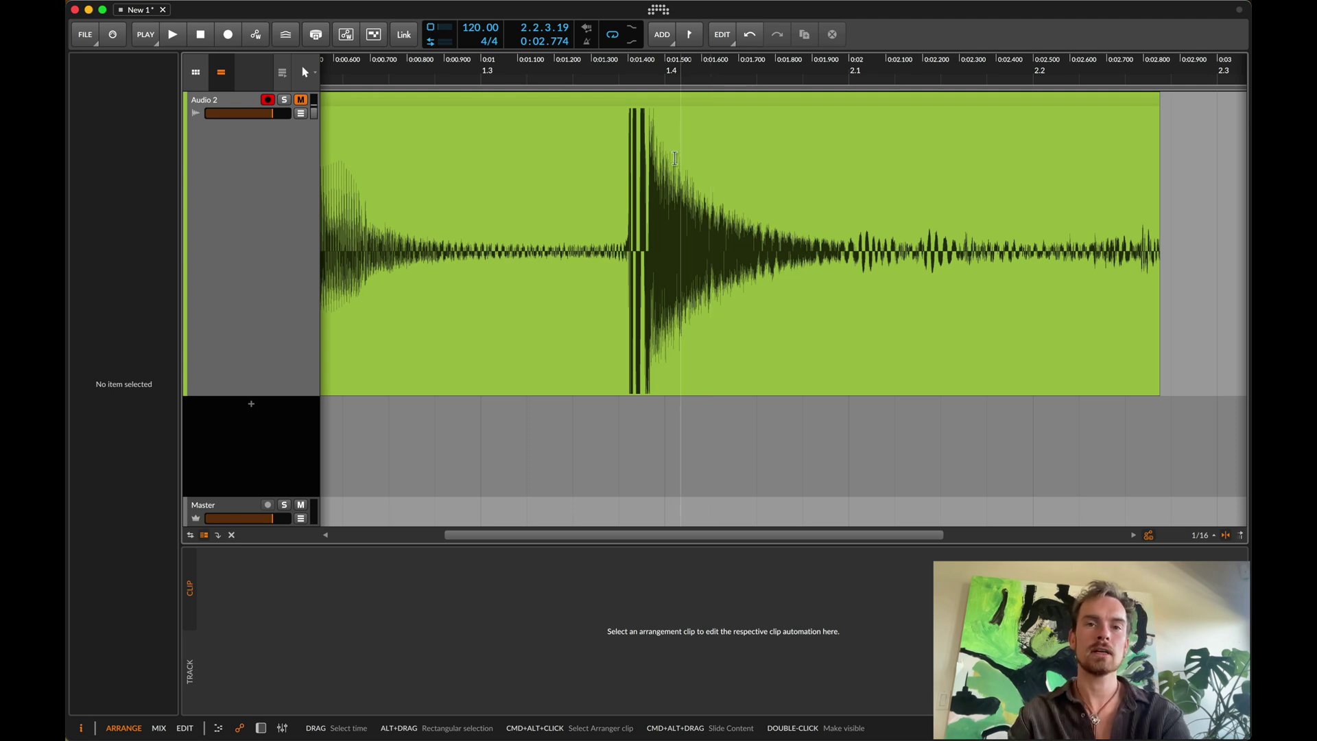
# Split the clip just before the clap and delete the silent part
pyautogui.click(613, 175)
pyautogui.press('cmd+e')
pyautogui.click(613, 175)
pyautogui.press('Delete')
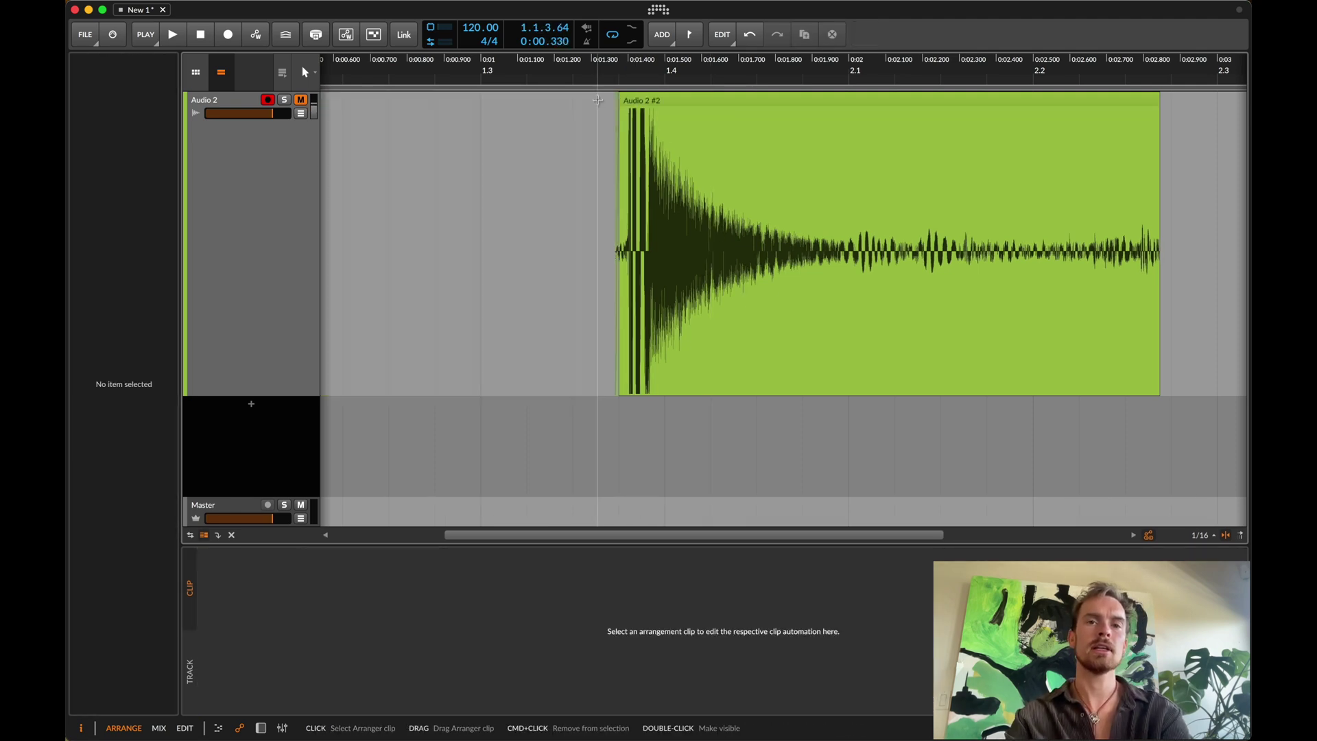
# Lower the clap clip's gain to -12 dB and move it to 1.1.1.00
pyautogui.click(79, 655)
pyautogui.click(79, 654)
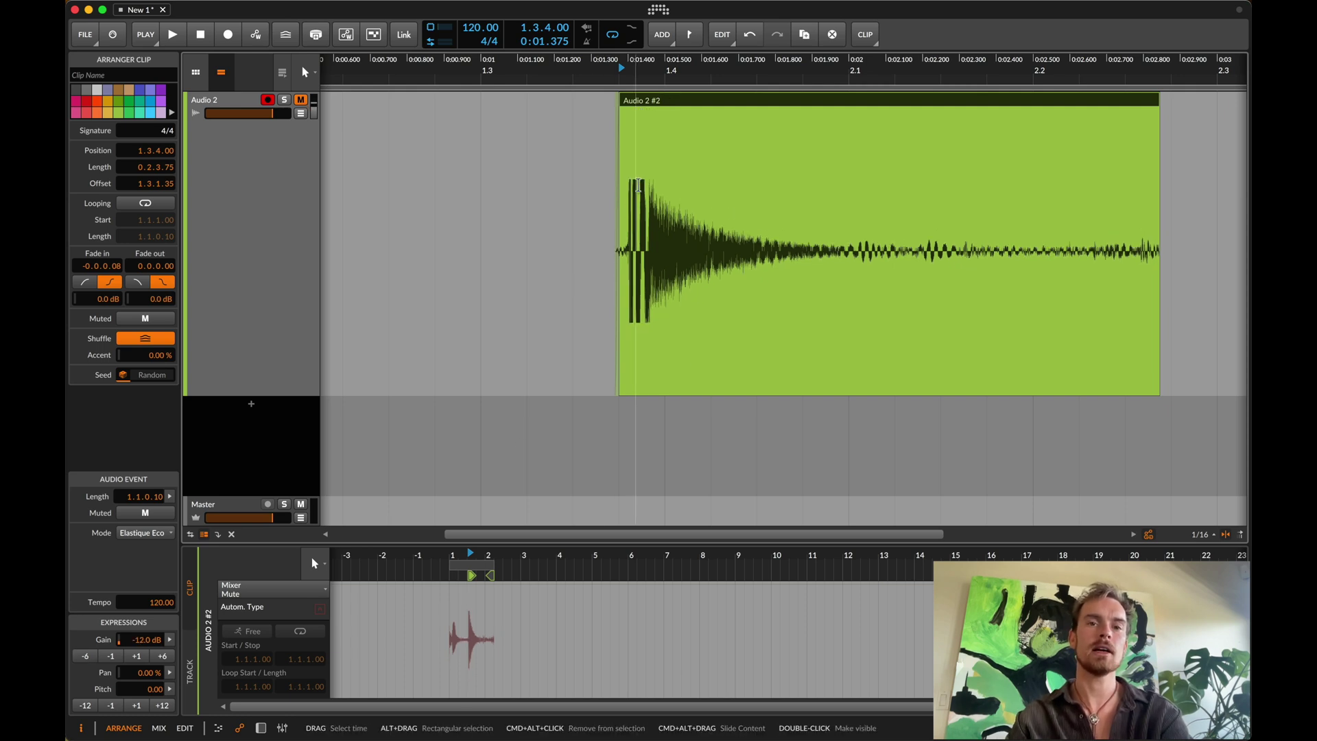
pyautogui.scroll(5, 686, 192)
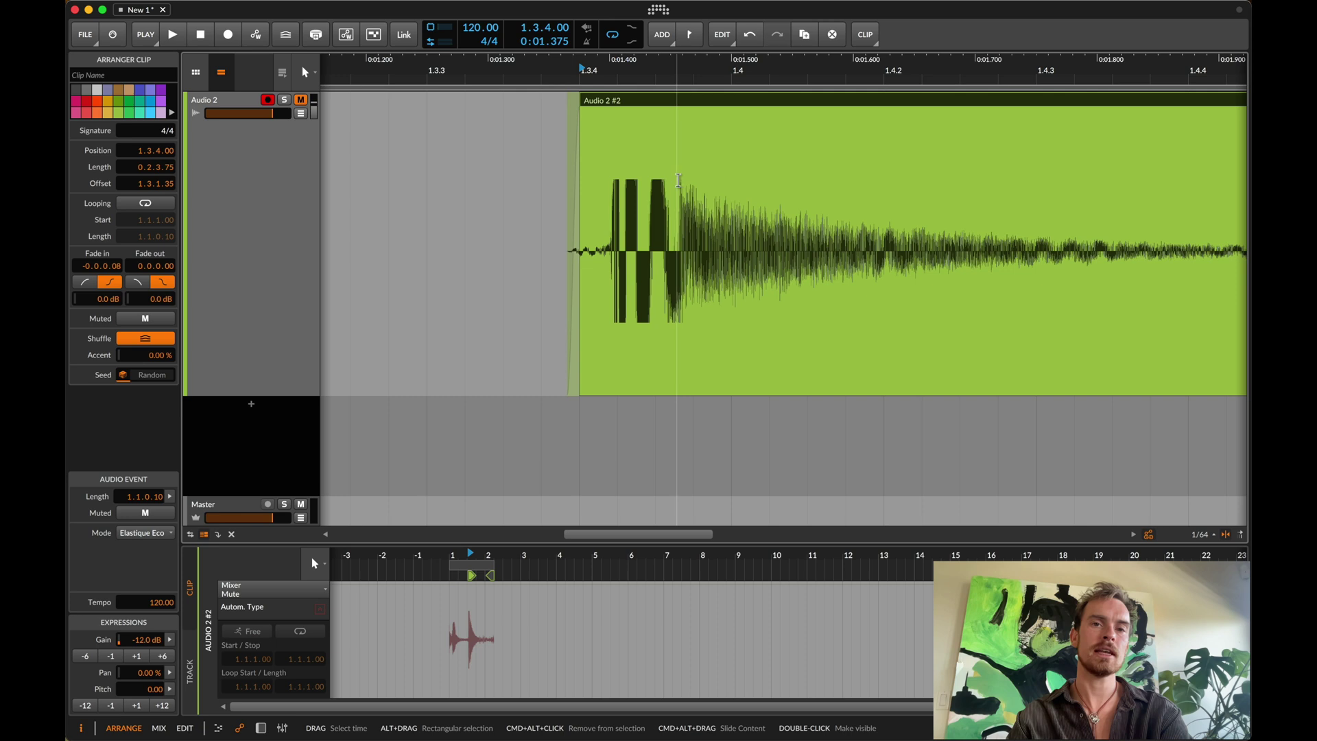
pyautogui.scroll(-3, 714, 176)
pyautogui.scroll(-2, 714, 176)
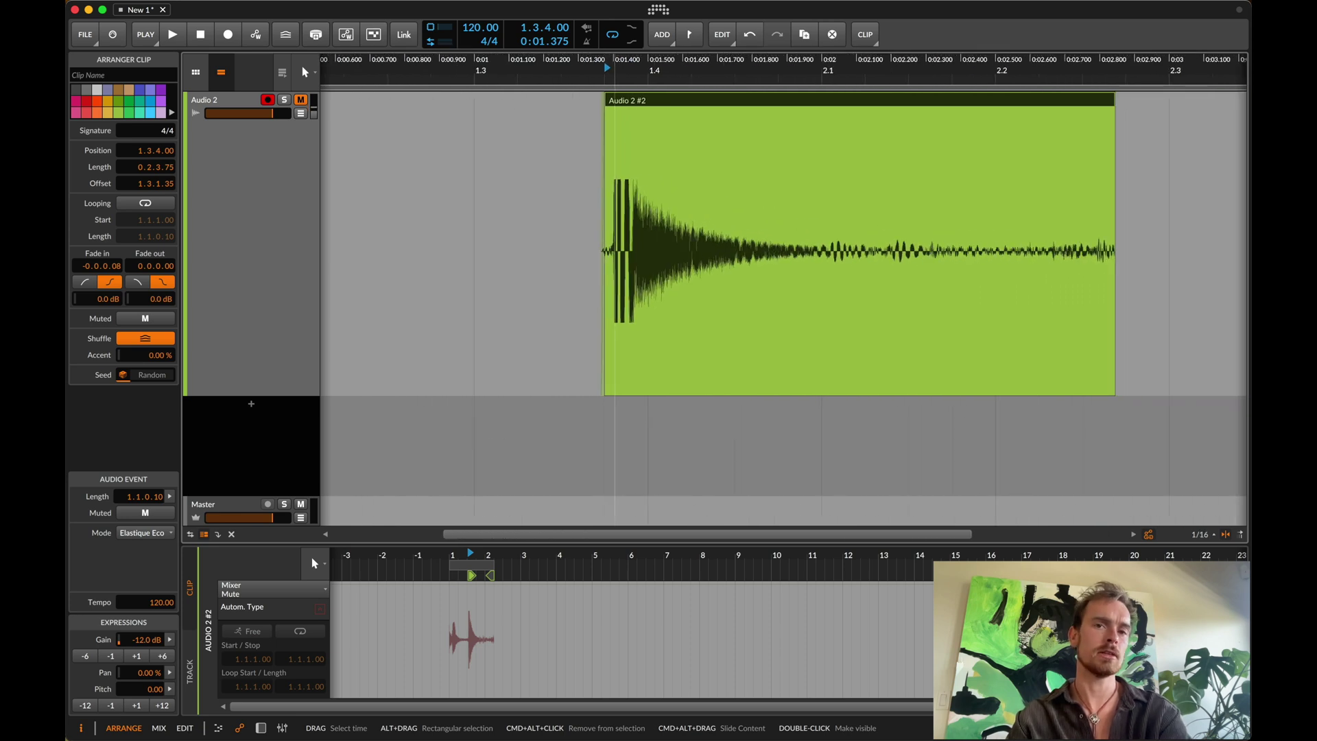
pyautogui.press('super+z')
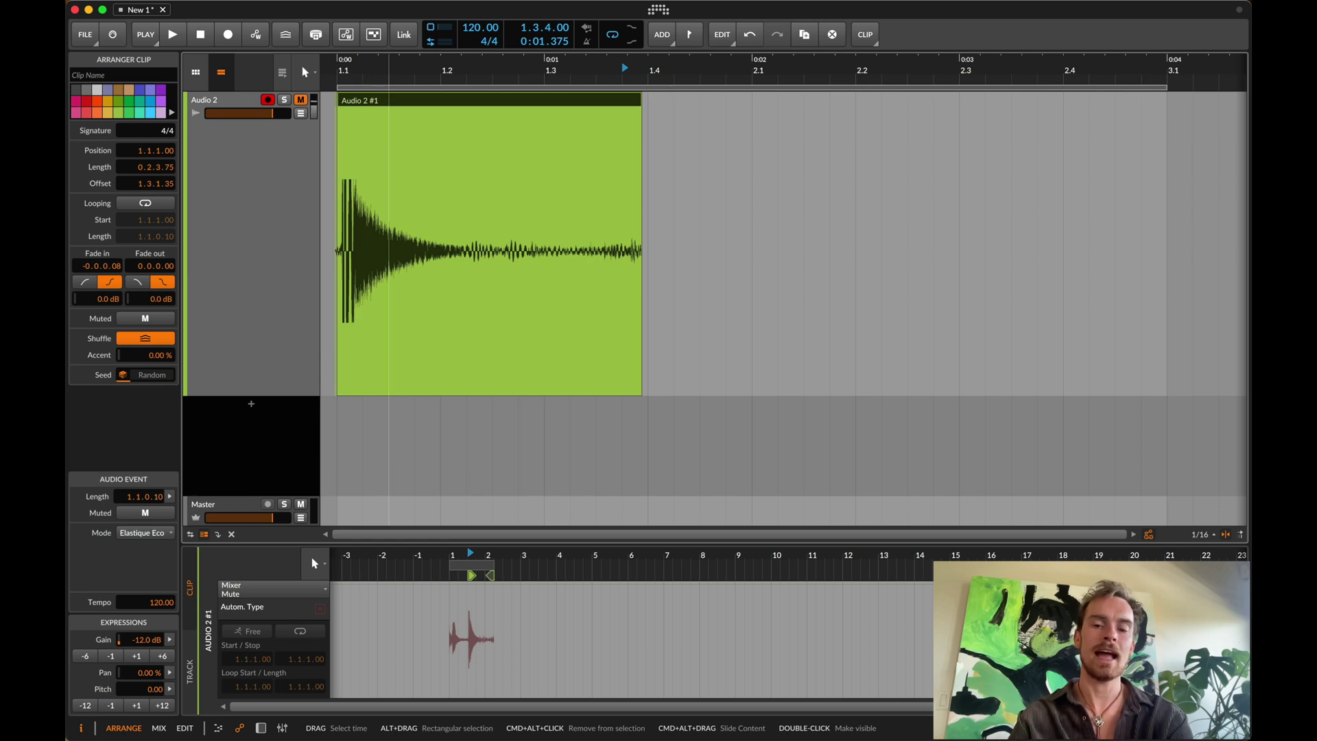
# Set Recording Resolution to 32-bit (floating-point) in the Recording settings
pyautogui.press('super+comma')
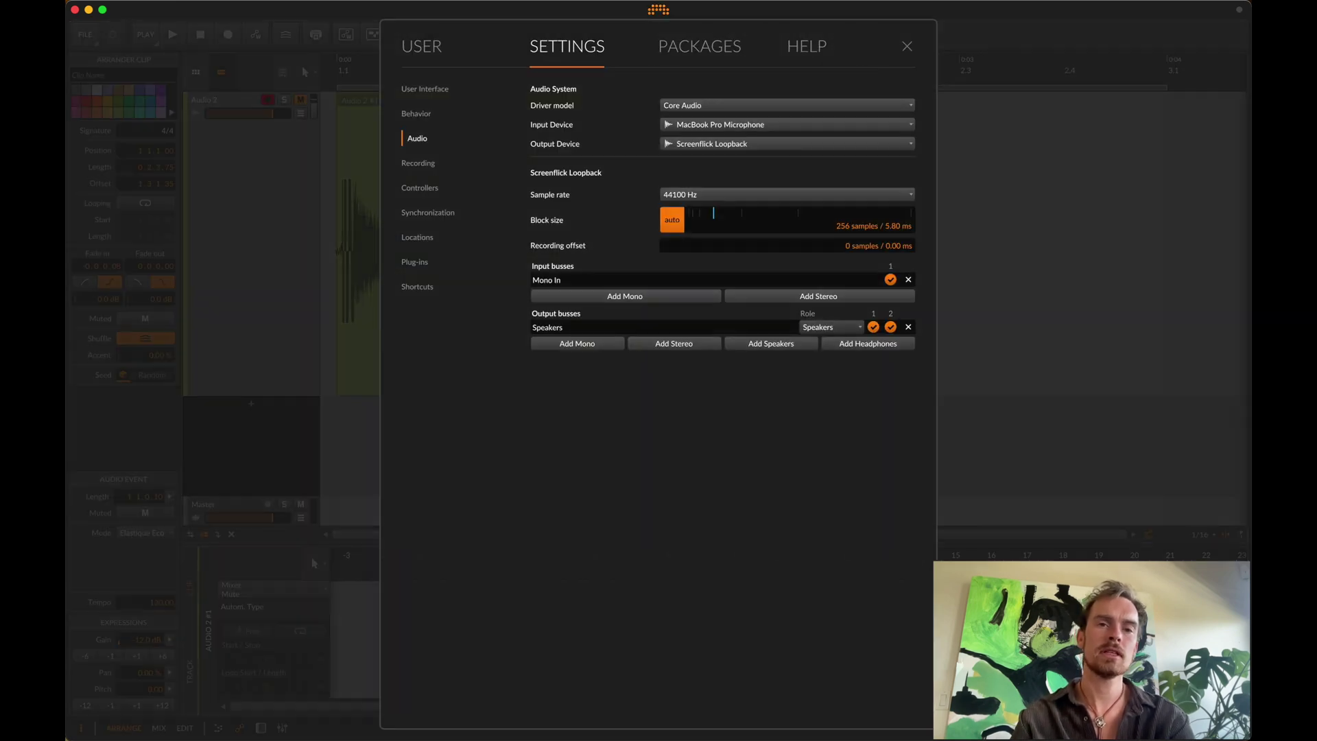
pyautogui.click(422, 165)
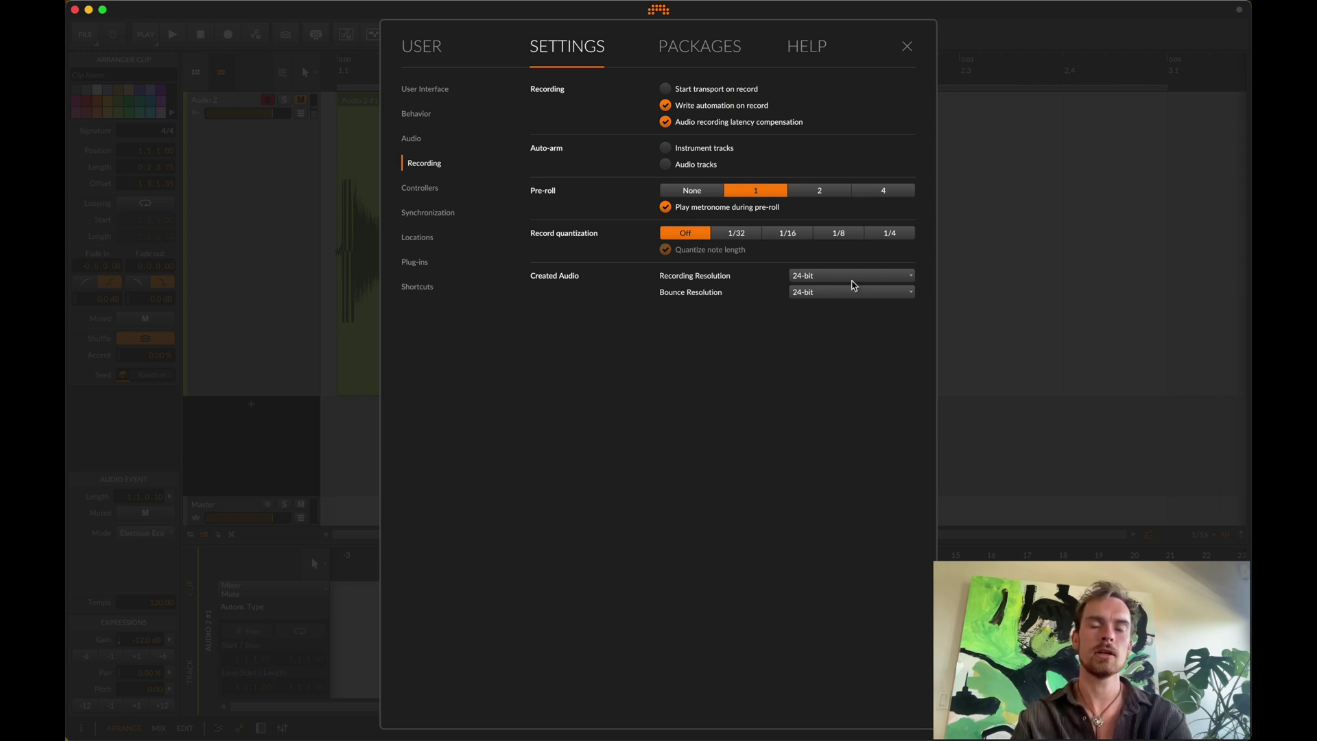
pyautogui.click(843, 280)
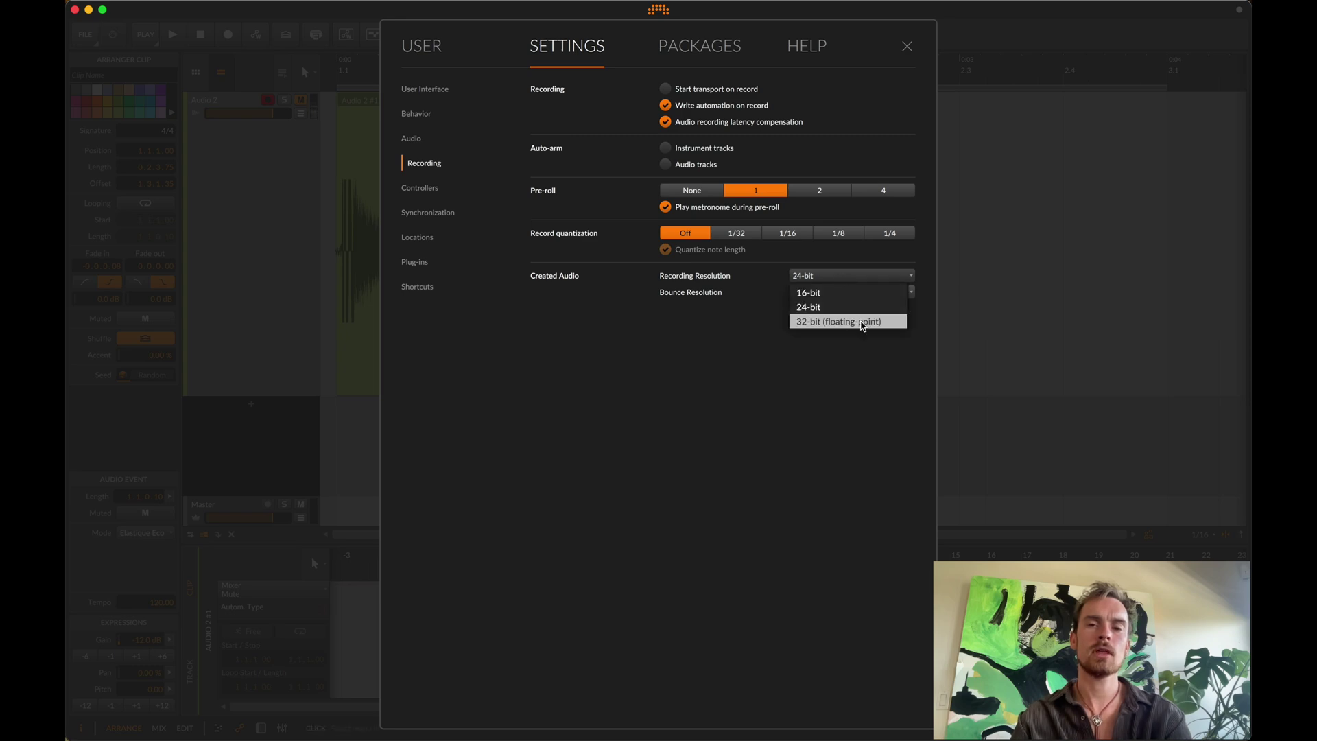
pyautogui.click(863, 321)
# Reset the first clap's gain to 0 dB and set the record start after it
pyautogui.press('Escape')
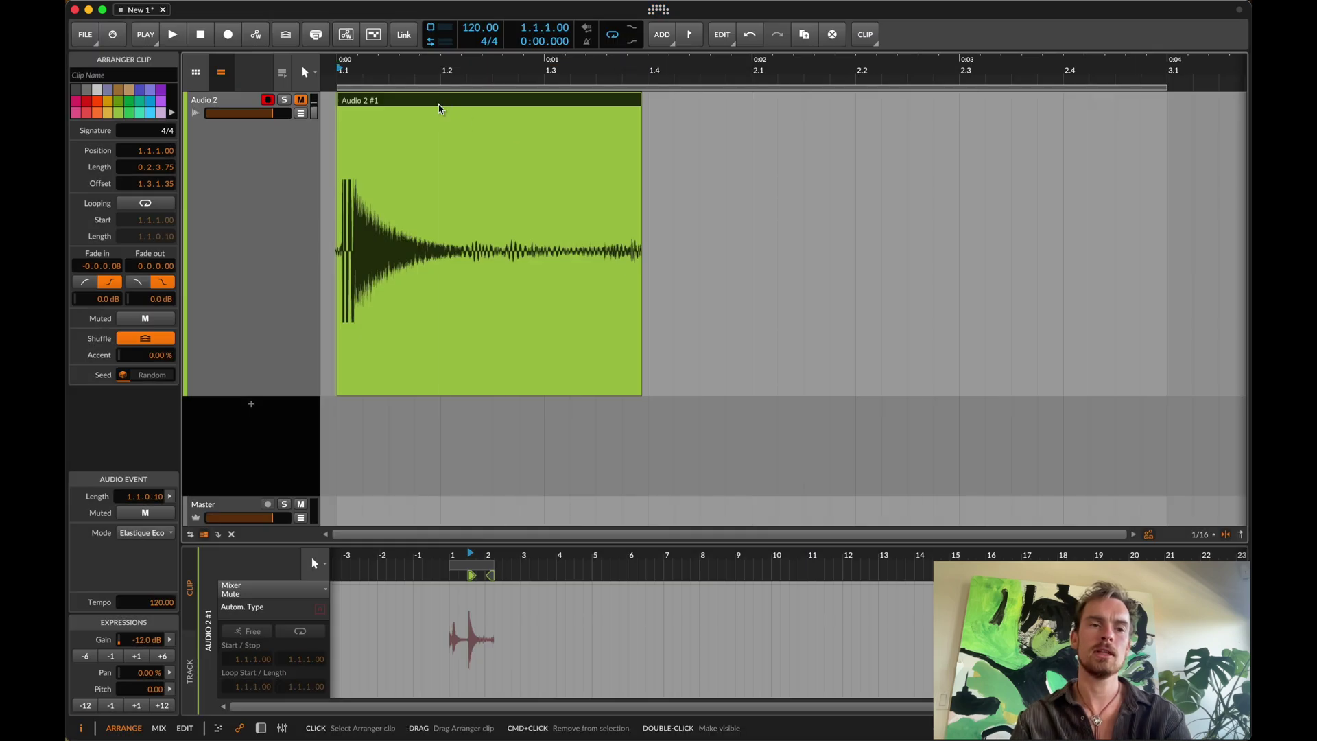
pyautogui.doubleClick(137, 641)
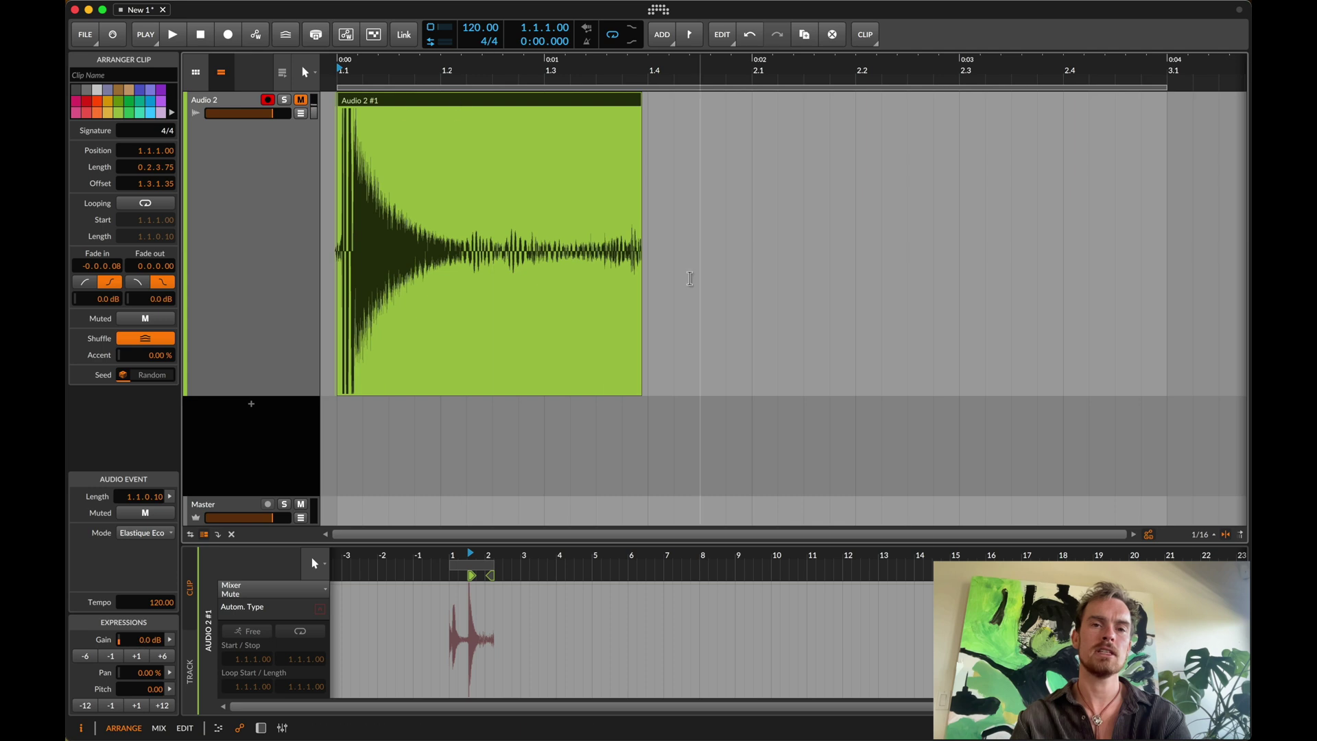
pyautogui.moveTo(546, 240); pyautogui.dragTo(766, 240)
pyautogui.click(561, 240)
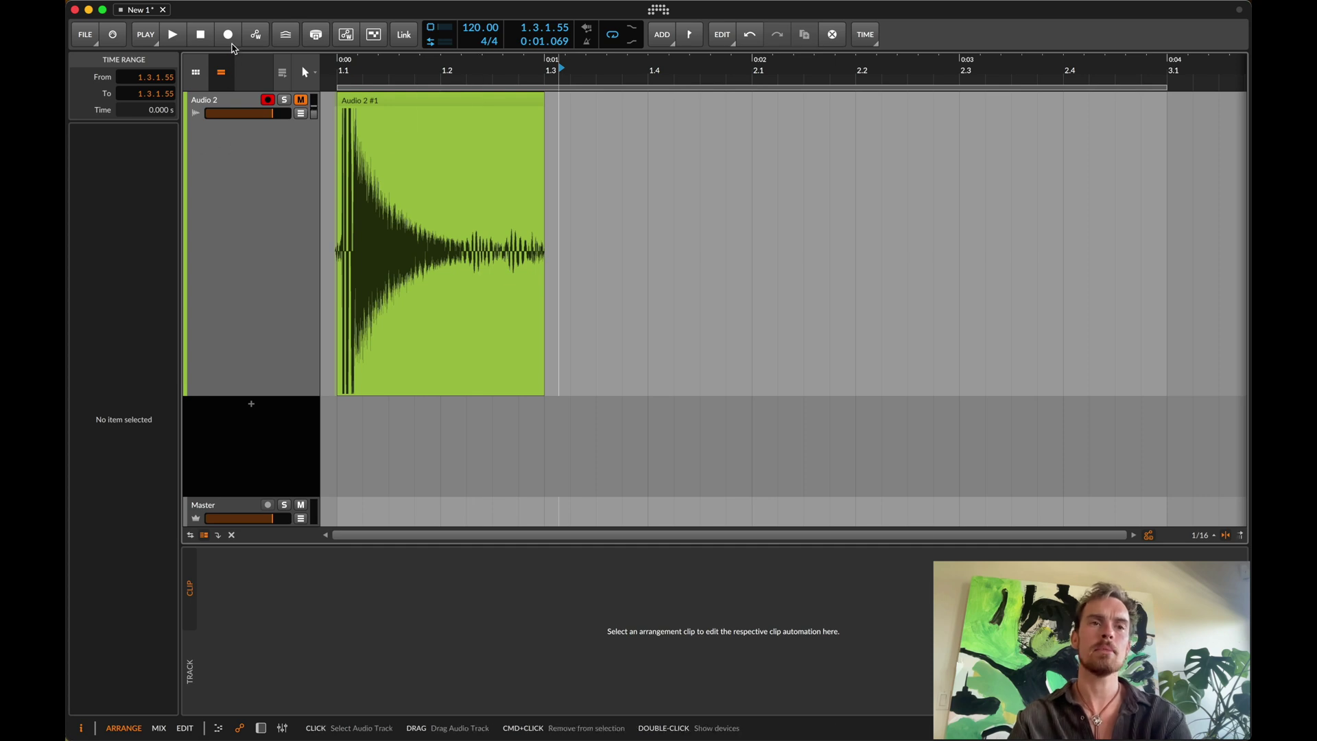
# Record a second 32-bit clap take and mark a split point before its second clap
pyautogui.click(228, 34)
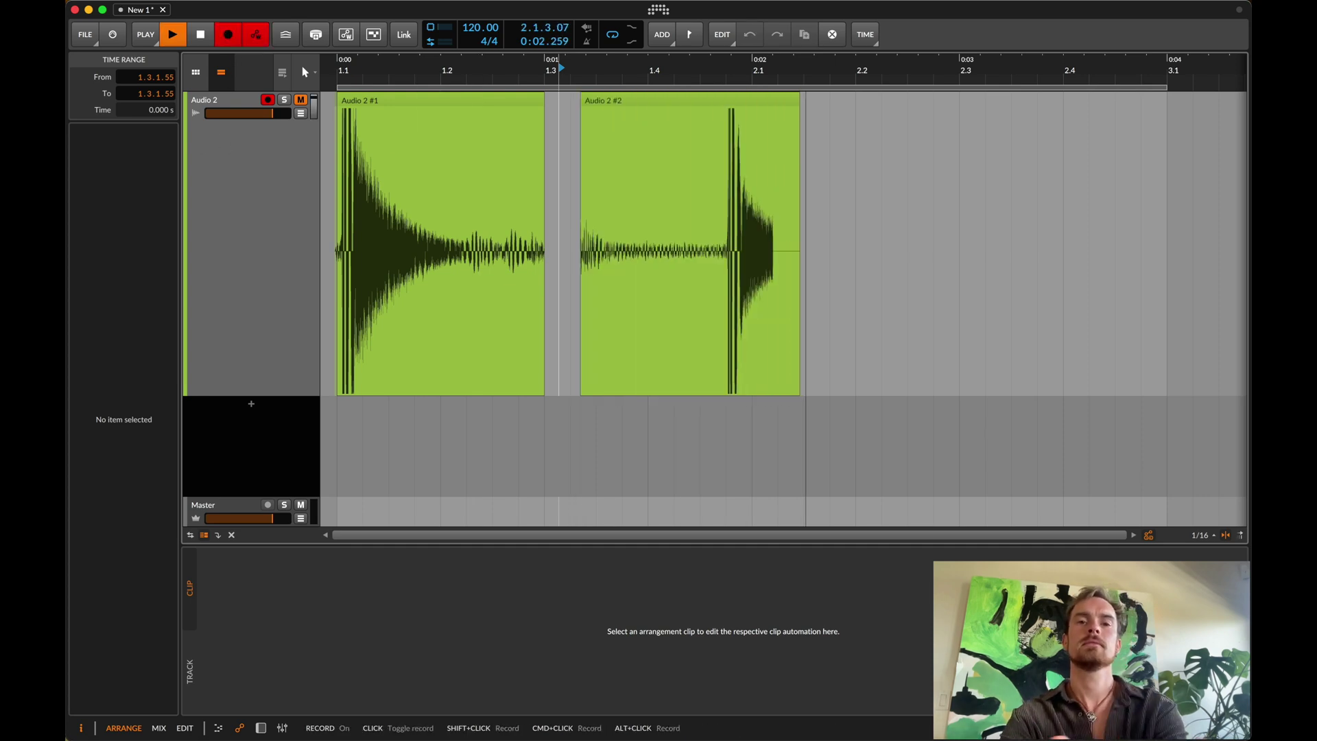
pyautogui.press('space')
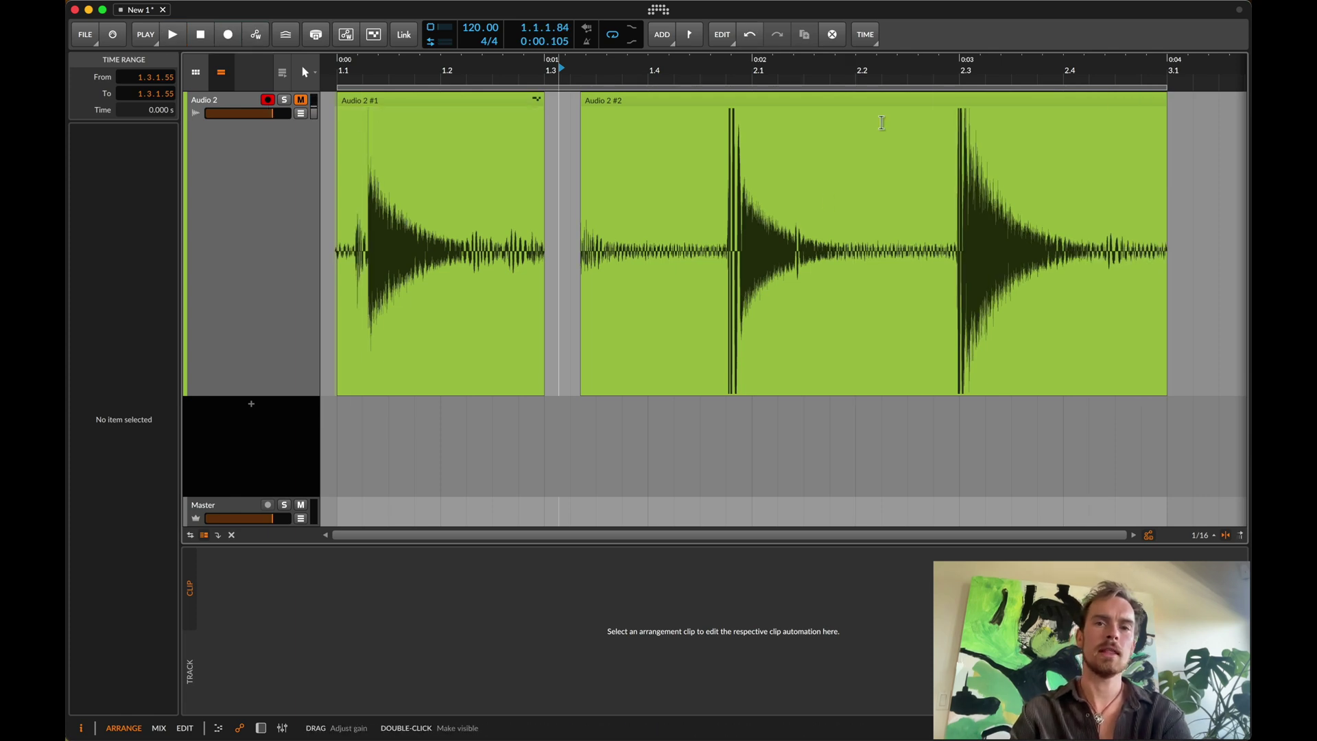
pyautogui.click(933, 140)
# Cut away the take's first part and move the remaining clap next to the first clip
pyautogui.press('super+e')
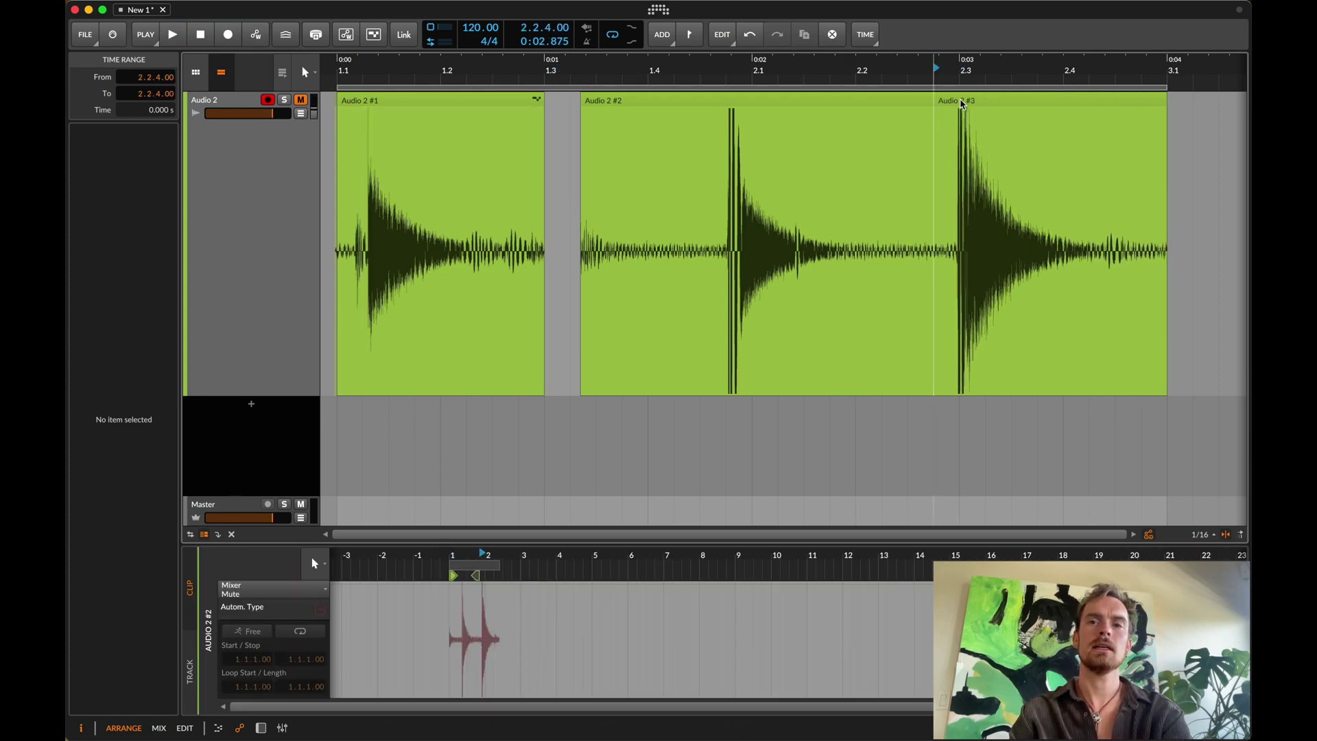
pyautogui.click(962, 104)
pyautogui.press('super+x')
pyautogui.click(634, 172)
pyautogui.press('super+v')
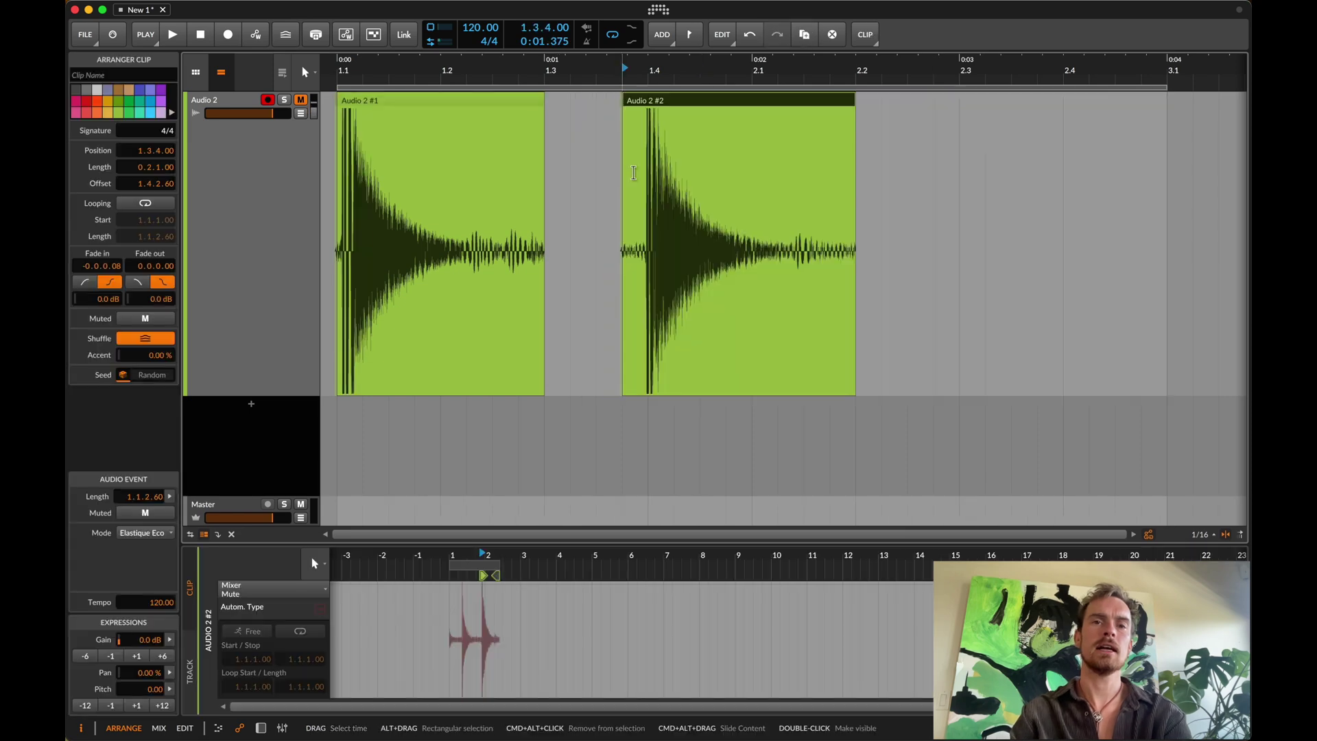
# Rename the two clap clips to '24 bit' and '32 bit'
pyautogui.click(456, 109)
pyautogui.press('super+r')
pyautogui.write('24 b')
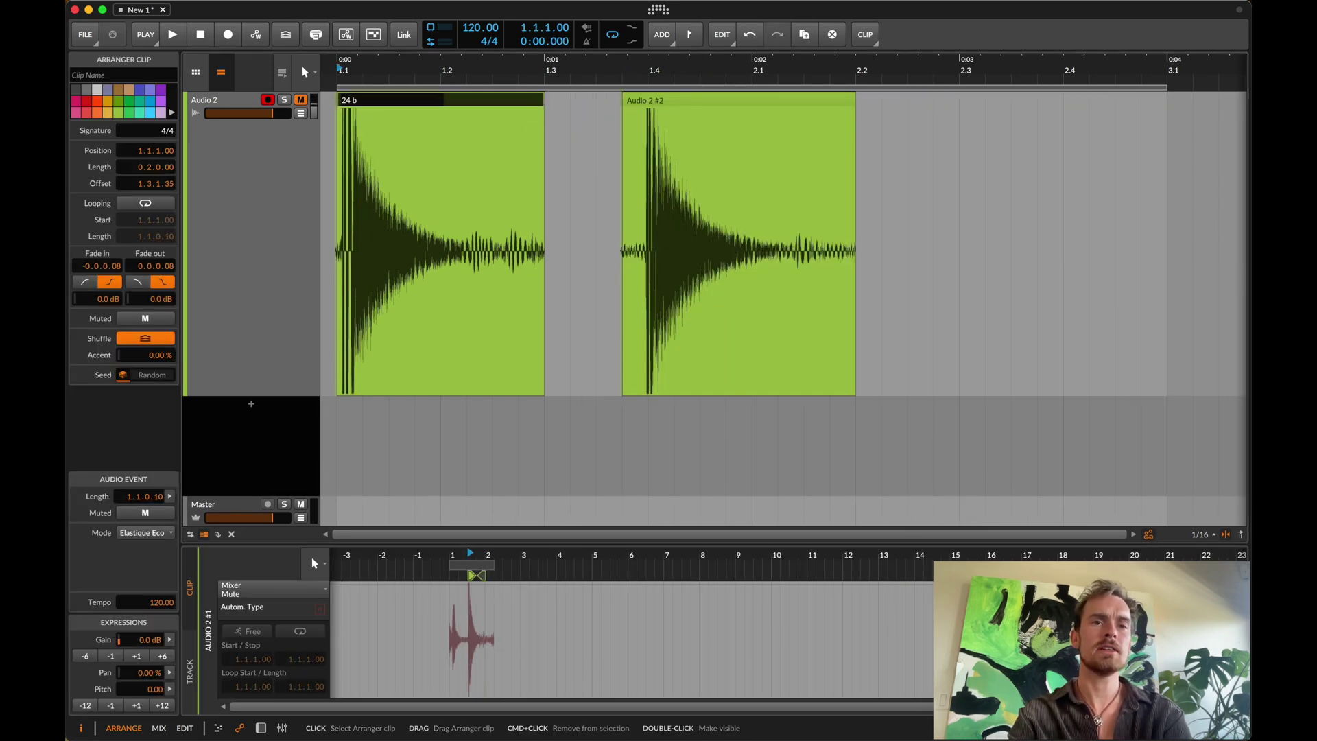
pyautogui.write('it')
pyautogui.press('Tab')
pyautogui.write('32 bit')
pyautogui.press('Return')
pyautogui.click(570, 206)
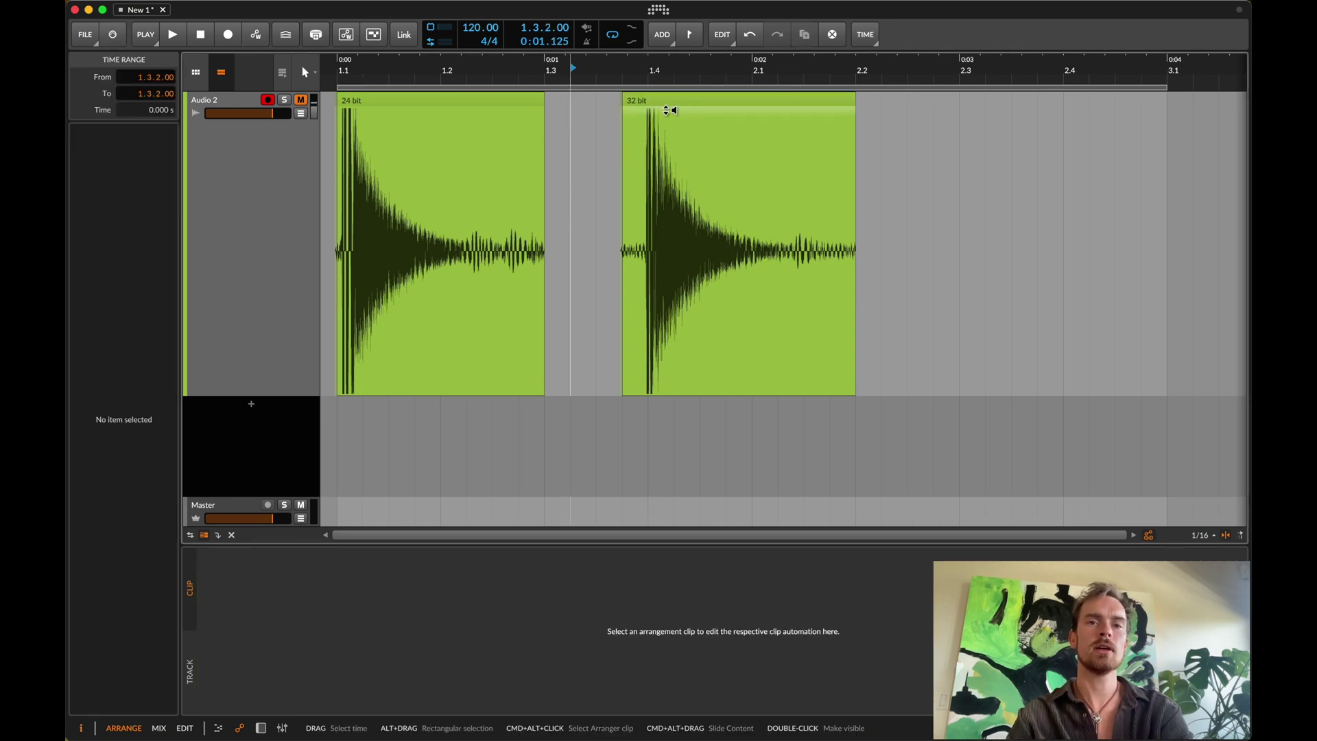
# Nudge the 32 bit clip closer to the first, to 1.3.1.67
pyautogui.scroll(6, 667, 124)
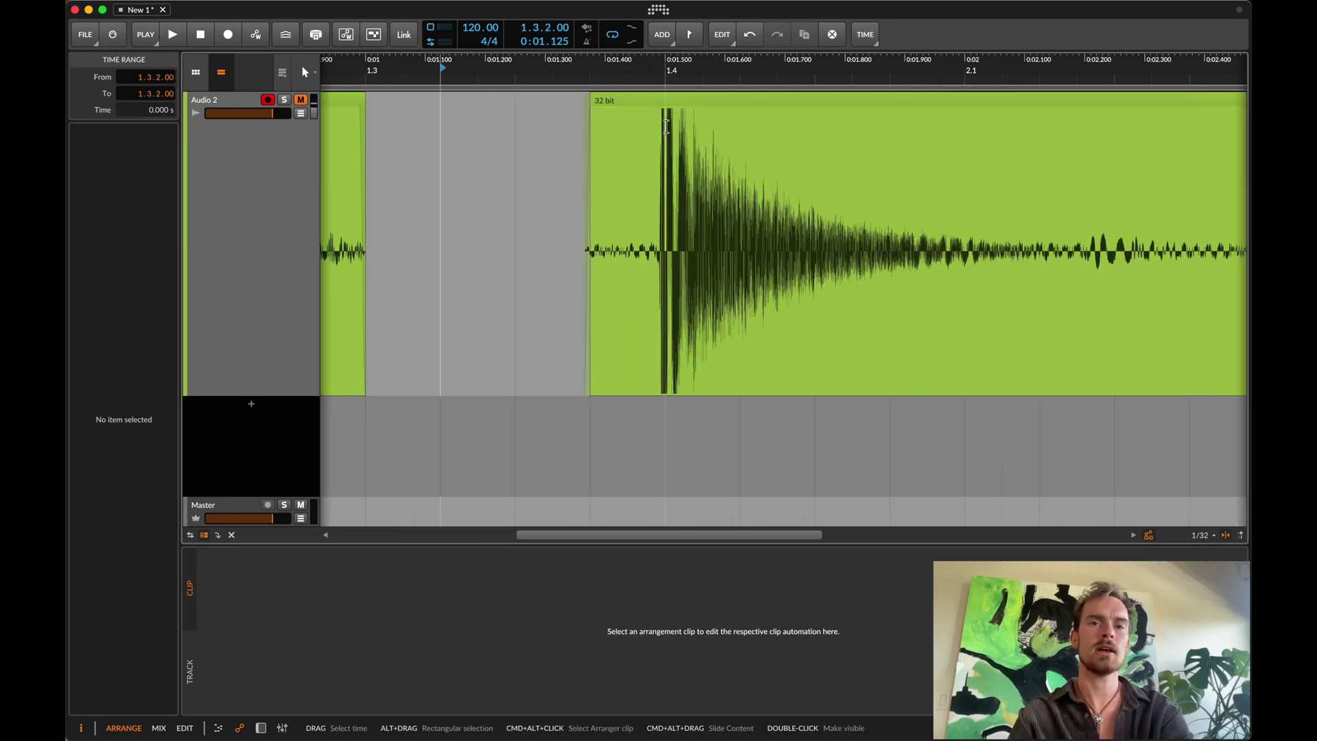
pyautogui.scroll(-5, 667, 125)
pyautogui.click(695, 101)
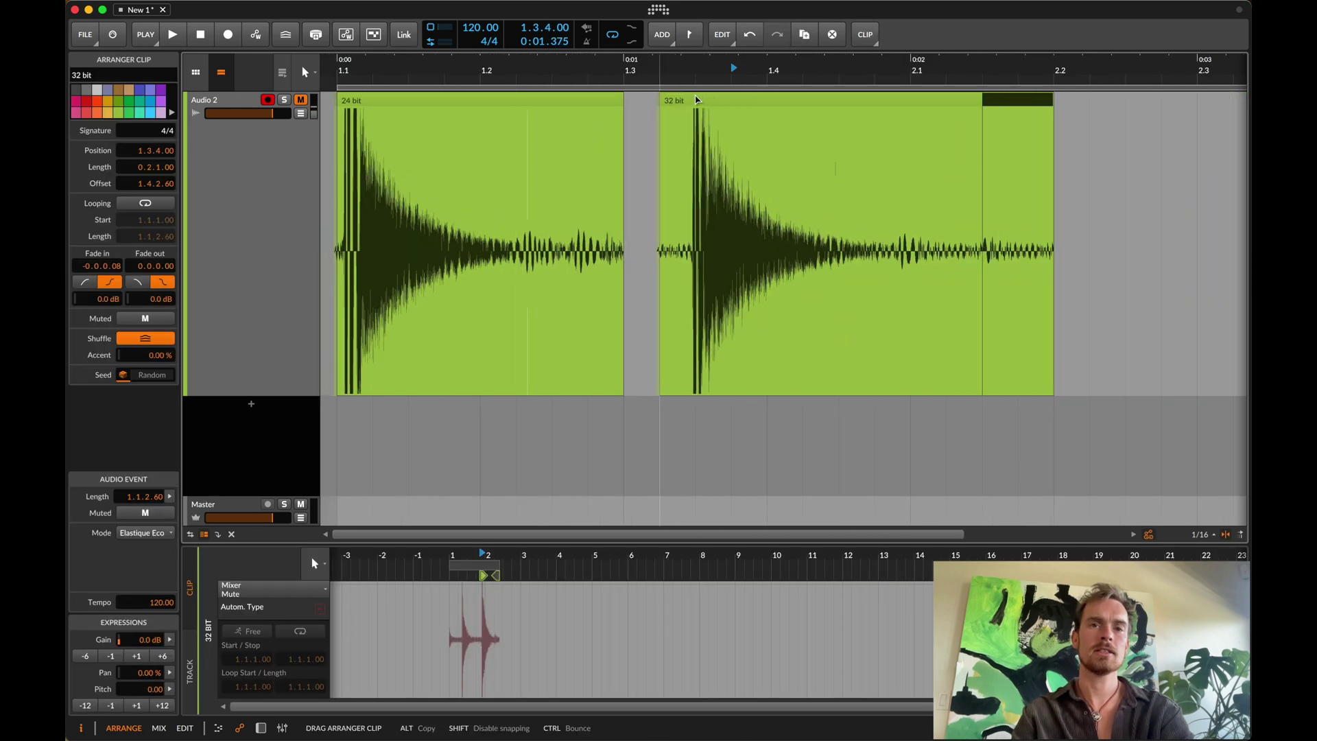
pyautogui.moveTo(696, 100); pyautogui.dragTo(684, 100)
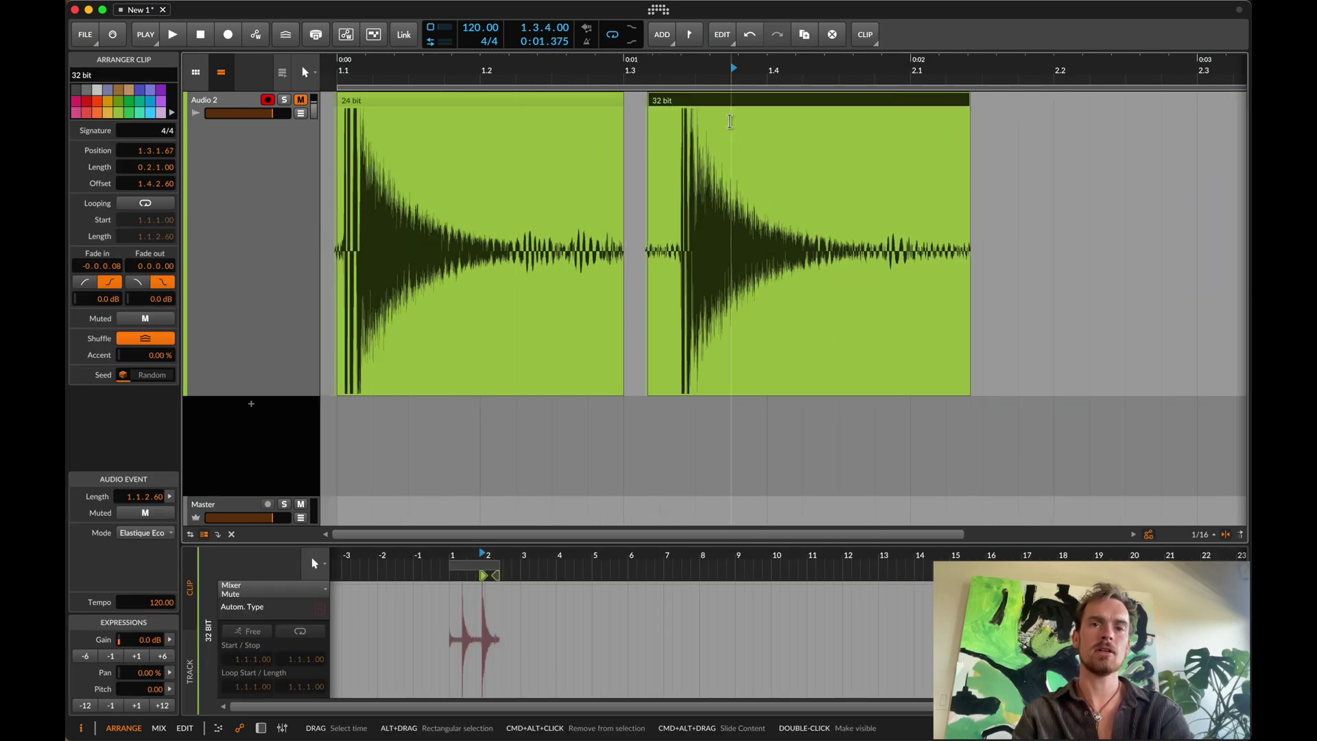
# Select the 24 bit and 32 bit clips together and lower their gain by three 6 dB steps
pyautogui.click(455, 107)
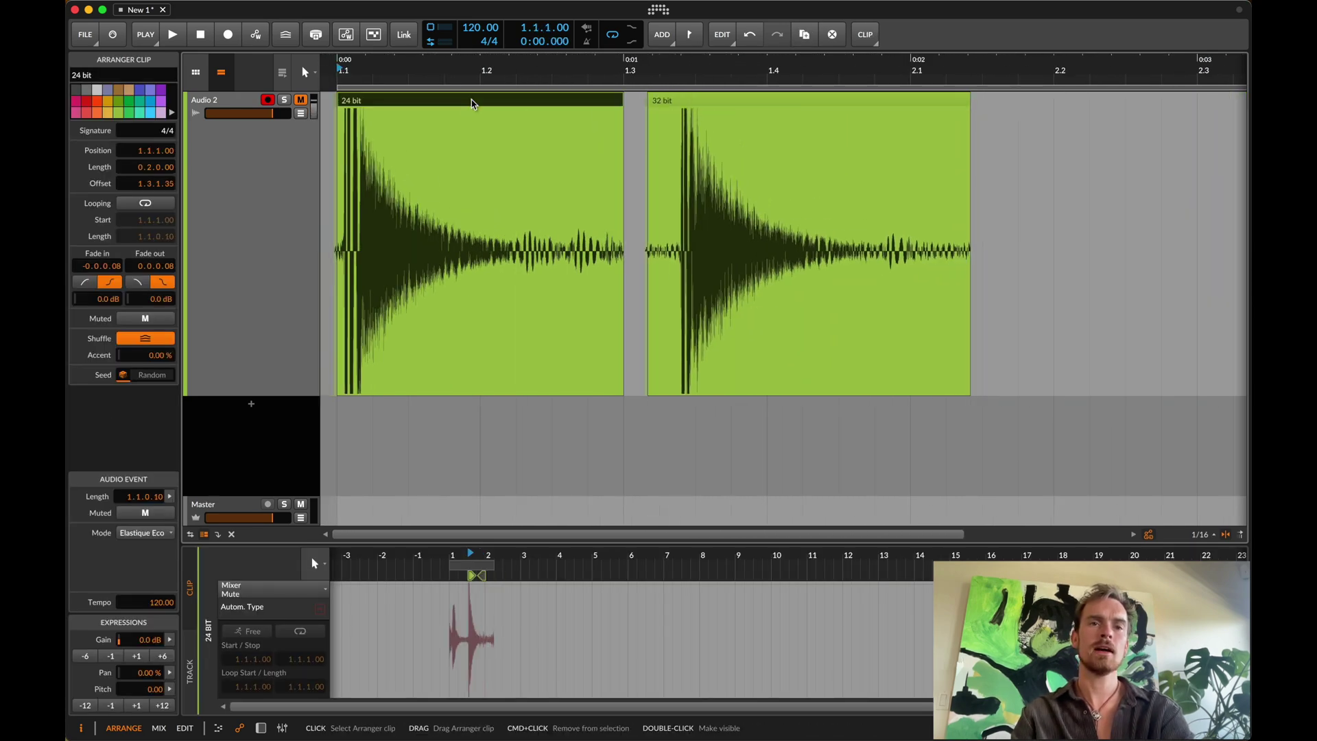
pyautogui.keyDown('super'); pyautogui.click(695, 105); pyautogui.keyUp('super')
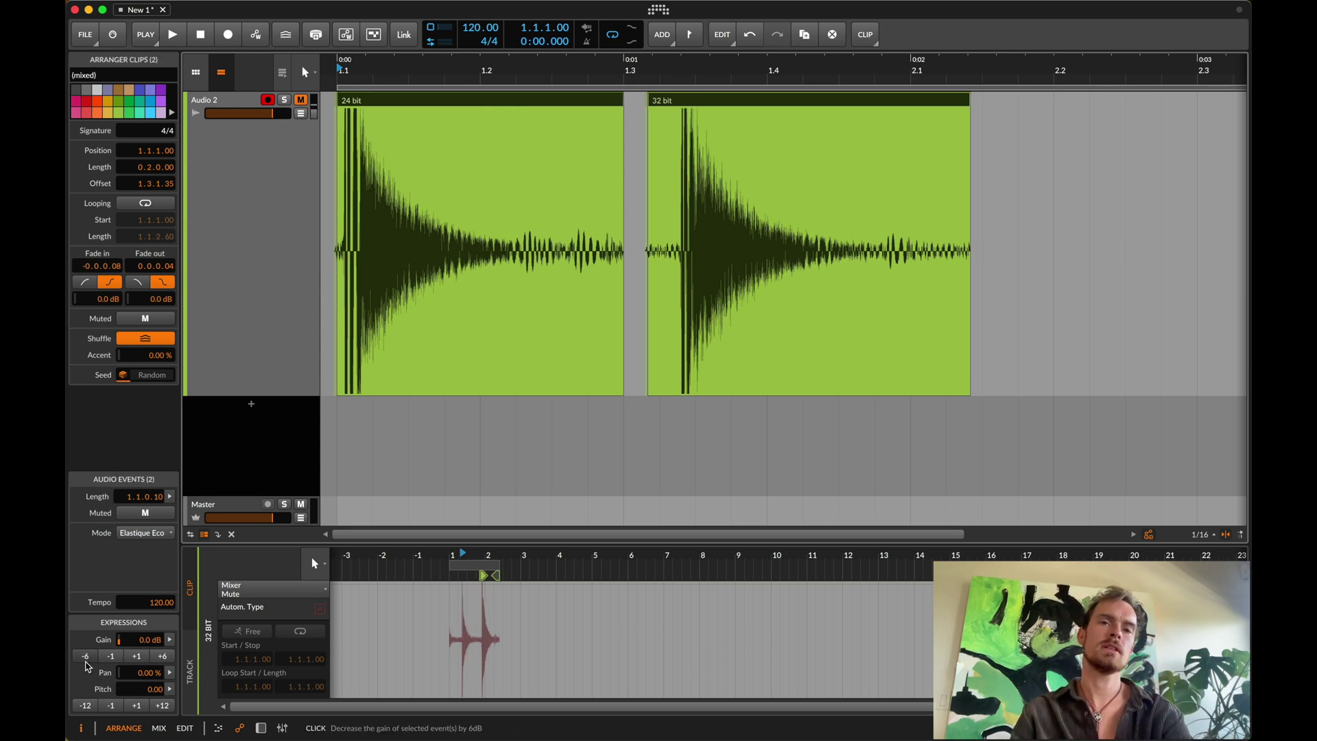
pyautogui.click(86, 663)
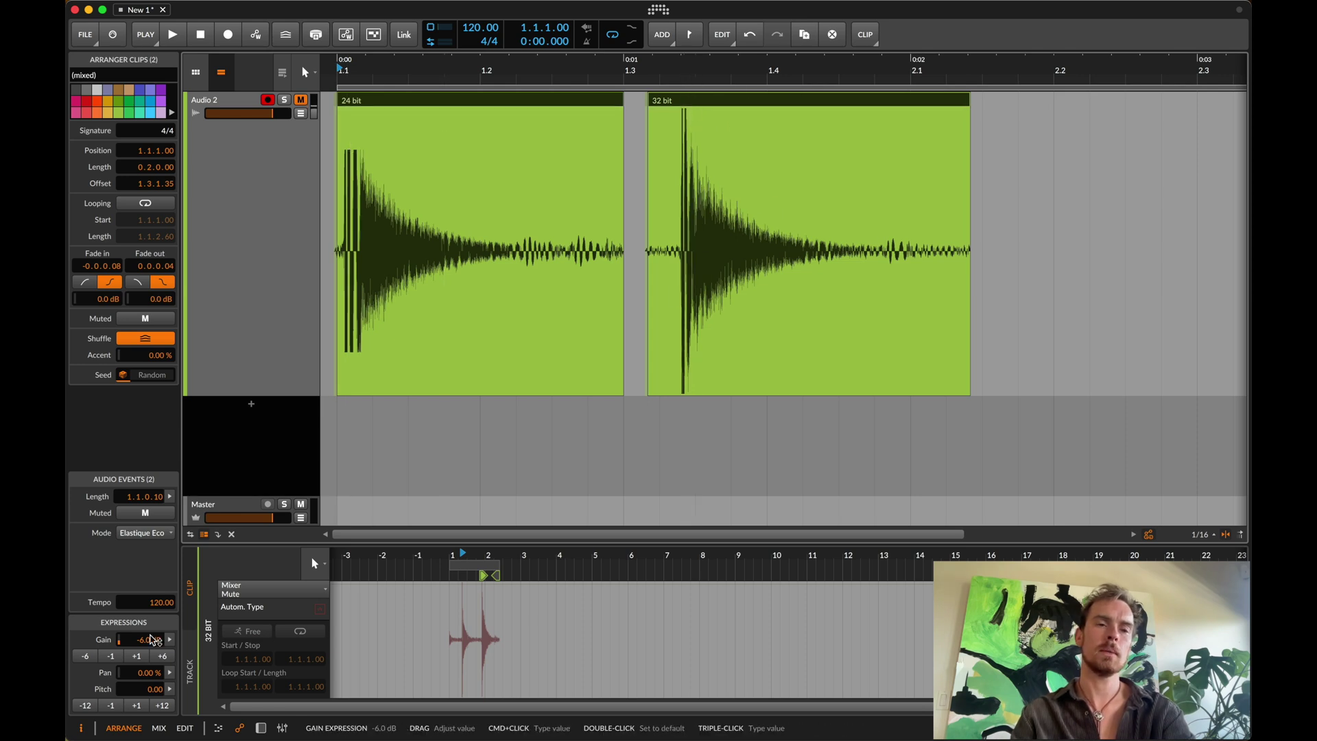
pyautogui.click(85, 657)
pyautogui.click(86, 656)
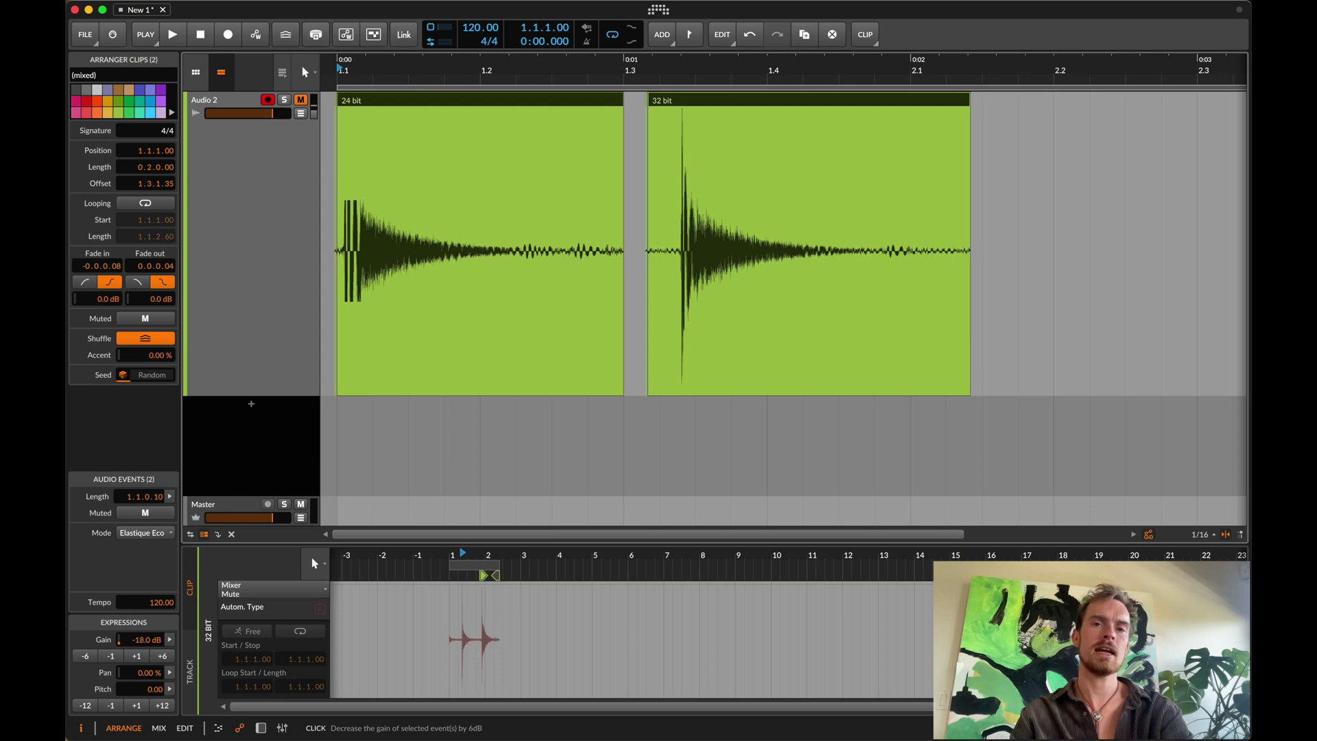
# Bring both clips to -24 dB, zoom in to compare transients, then select the 32 bit clip
pyautogui.click(85, 657)
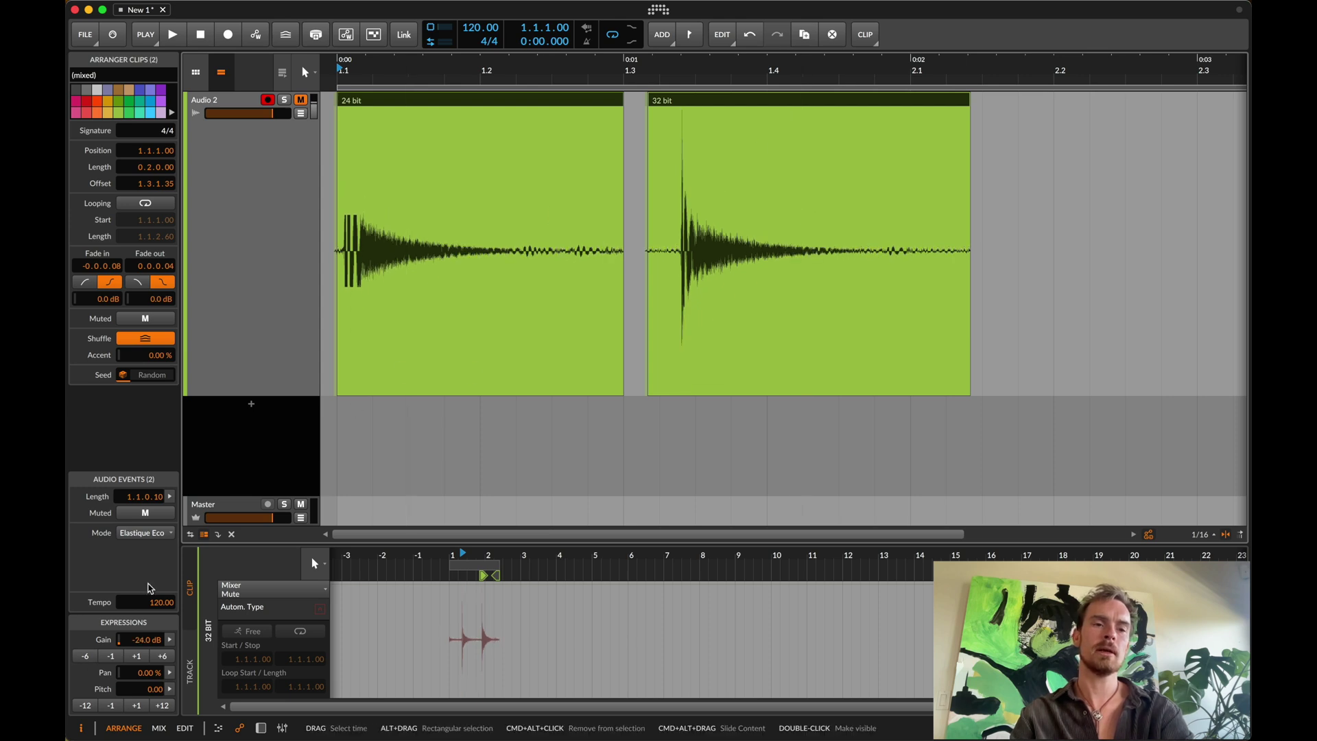
pyautogui.scroll(10, 676, 129)
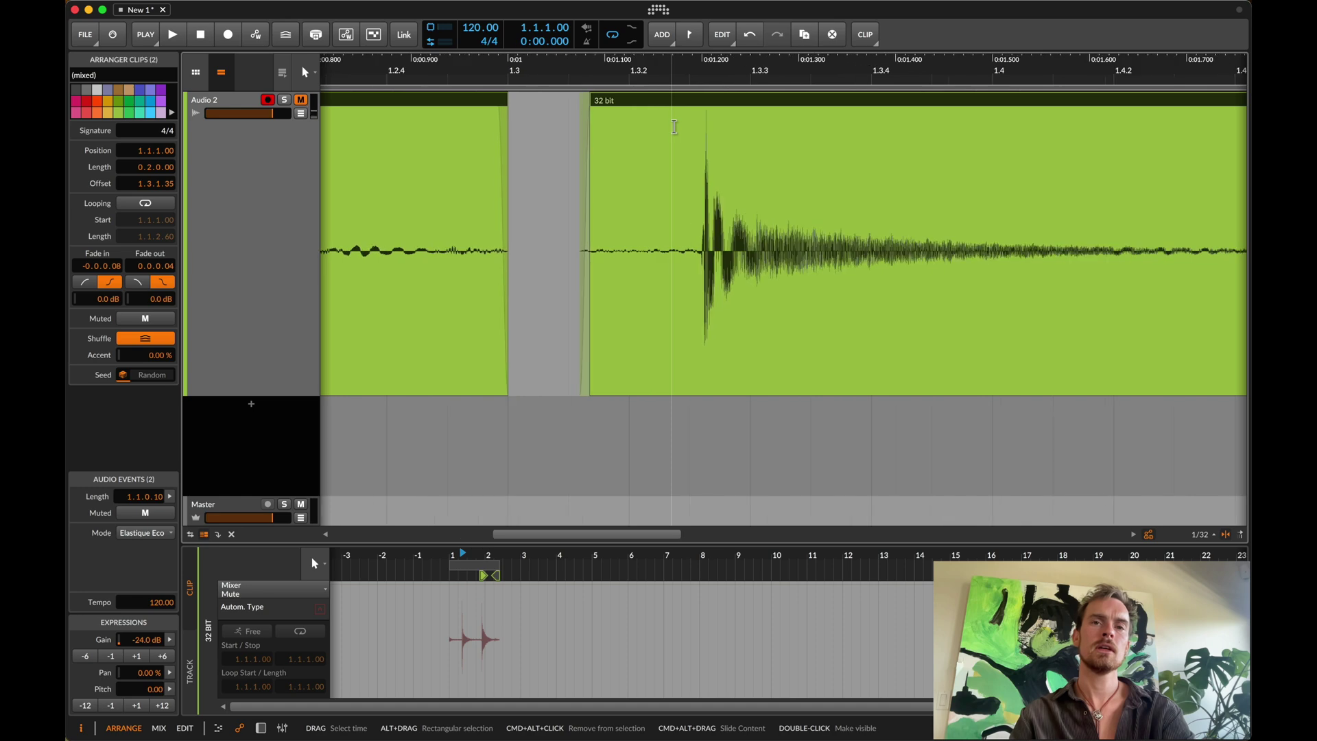
pyautogui.hscroll(-10, 618, 158)
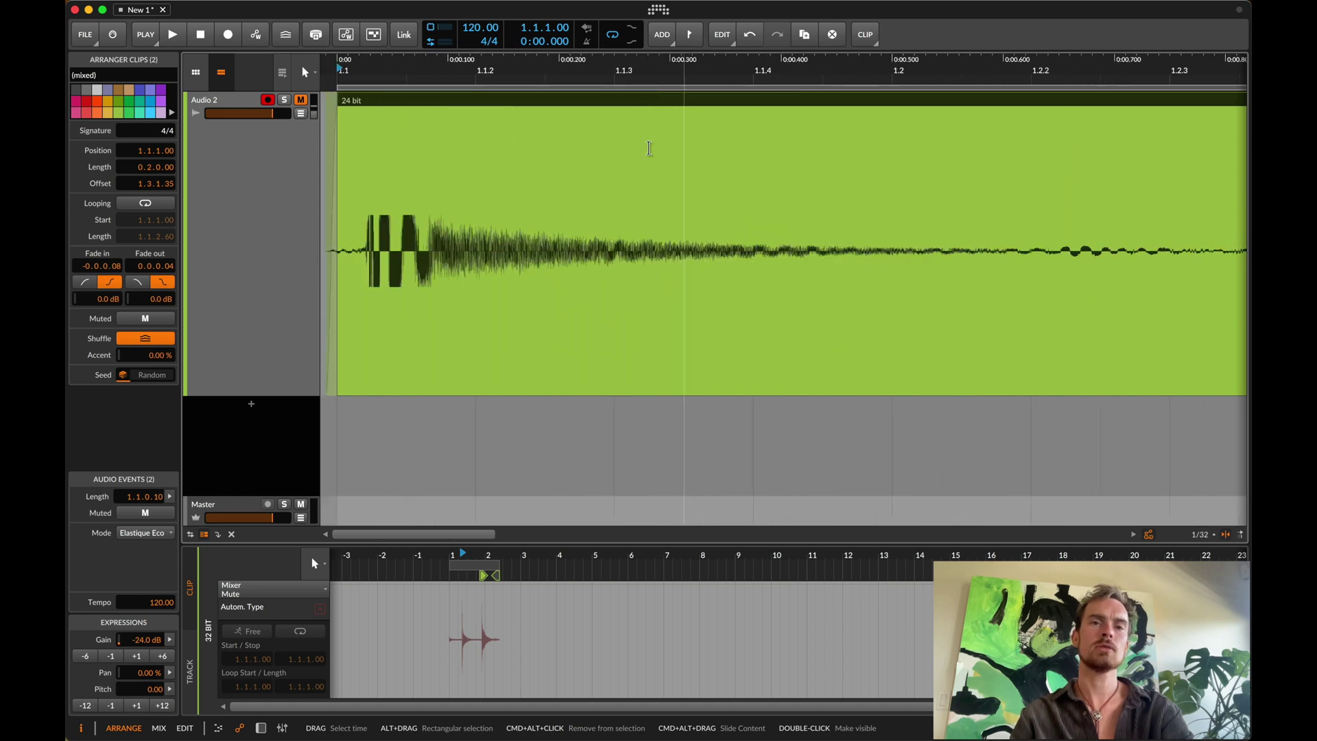
pyautogui.scroll(-5, 562, 171)
pyautogui.scroll(-5, 392, 235)
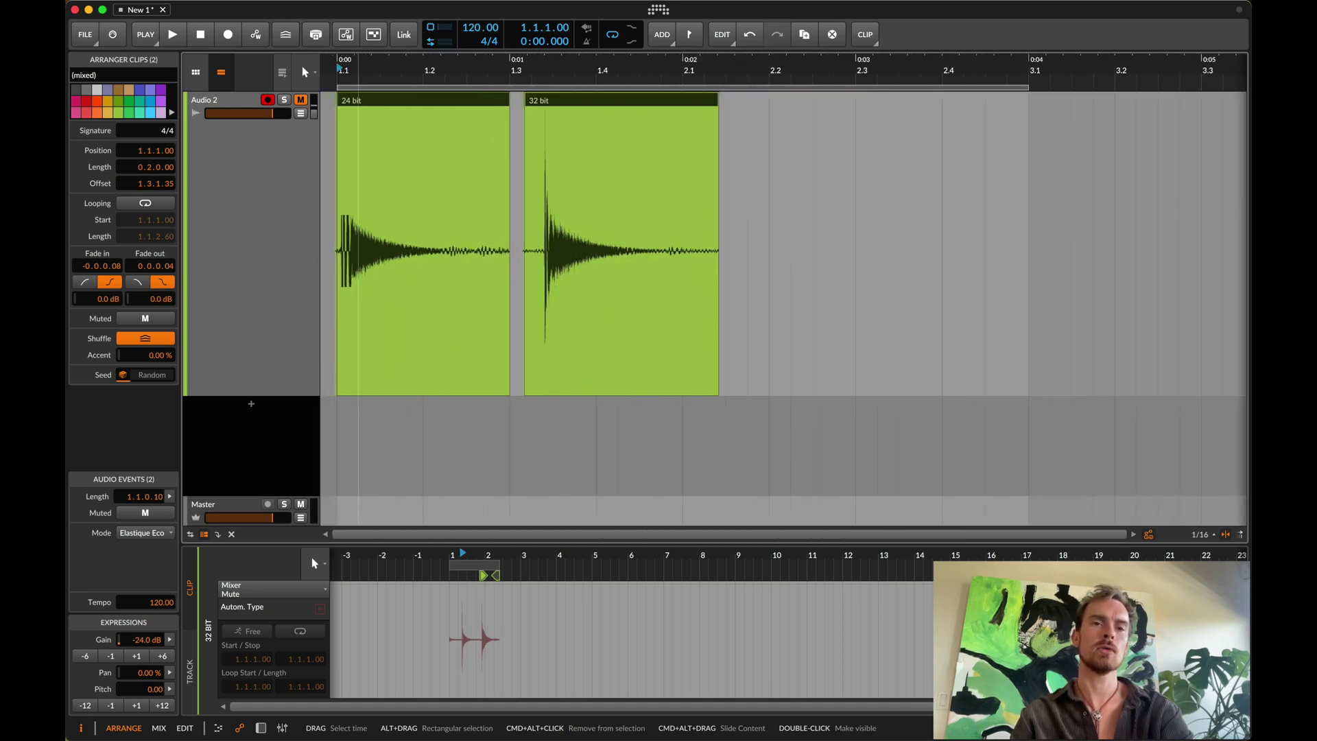
pyautogui.click(500, 102)
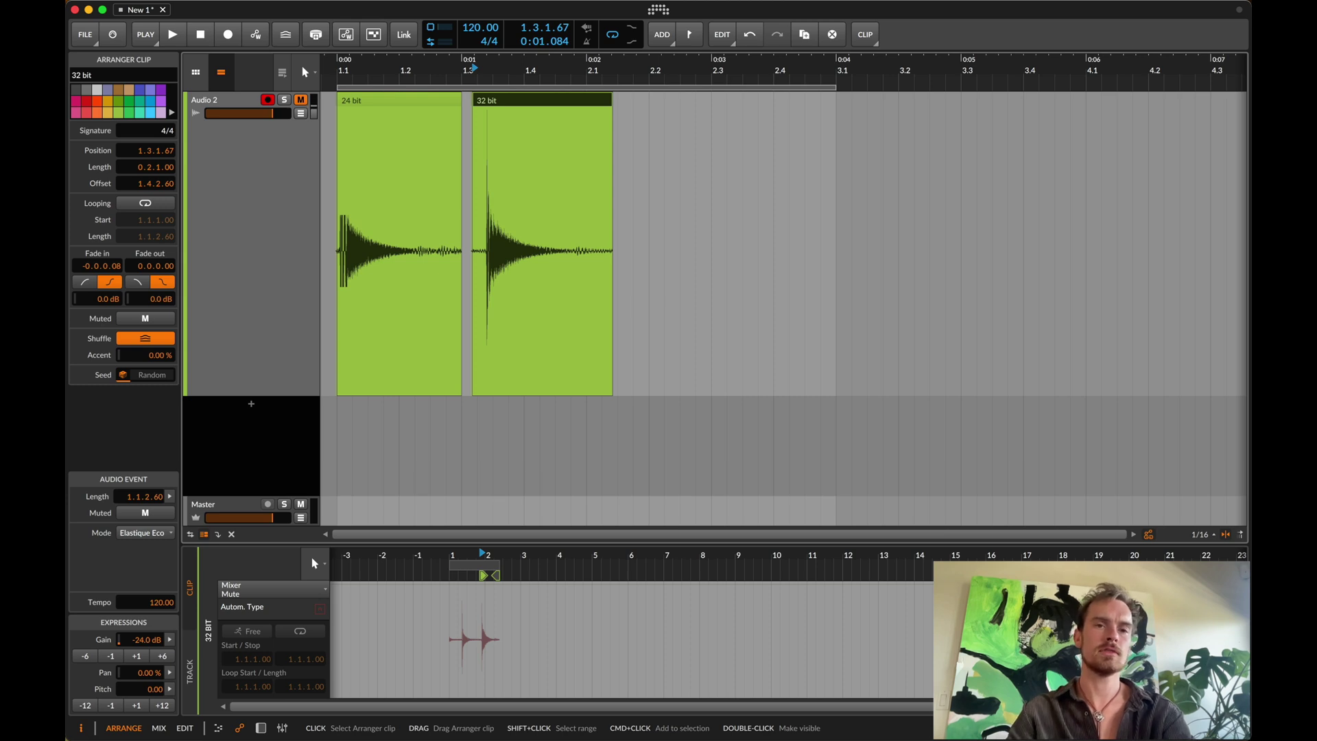
pyautogui.hotkey('alt', '2')
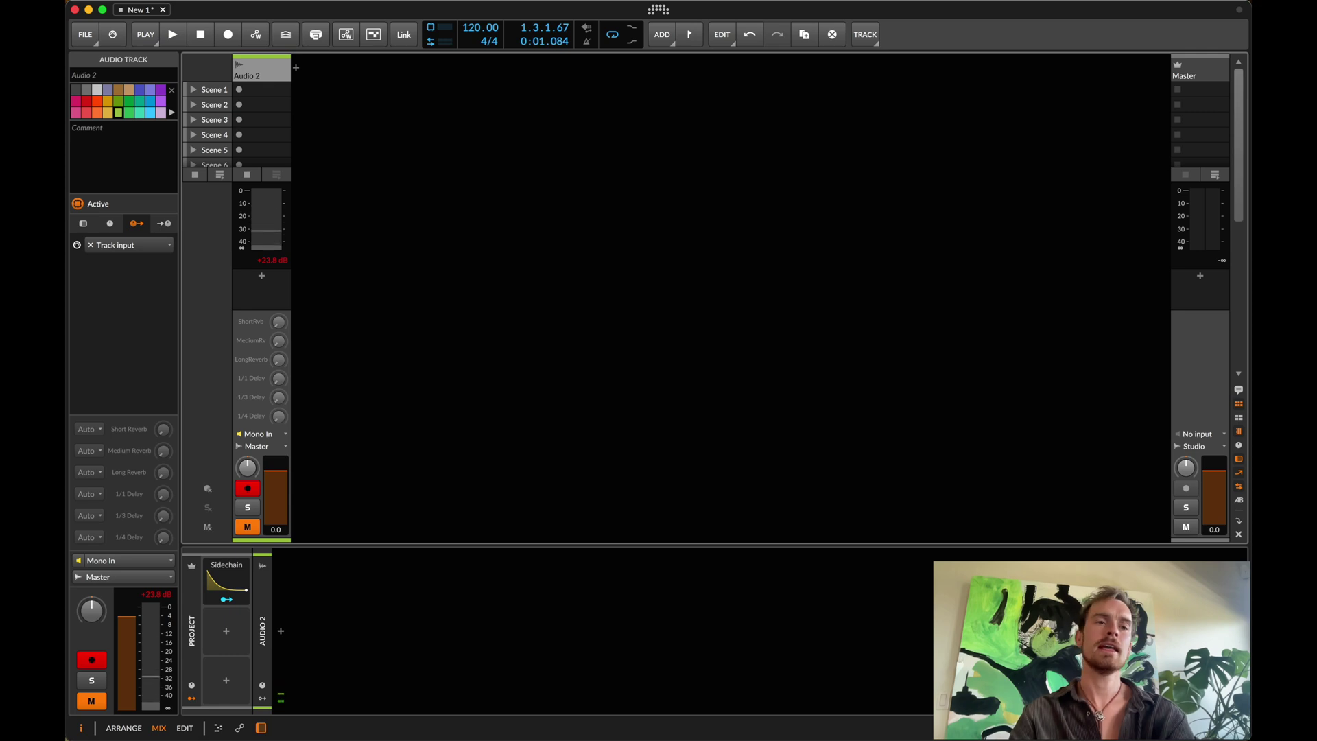
pyautogui.hotkey('alt', '1')
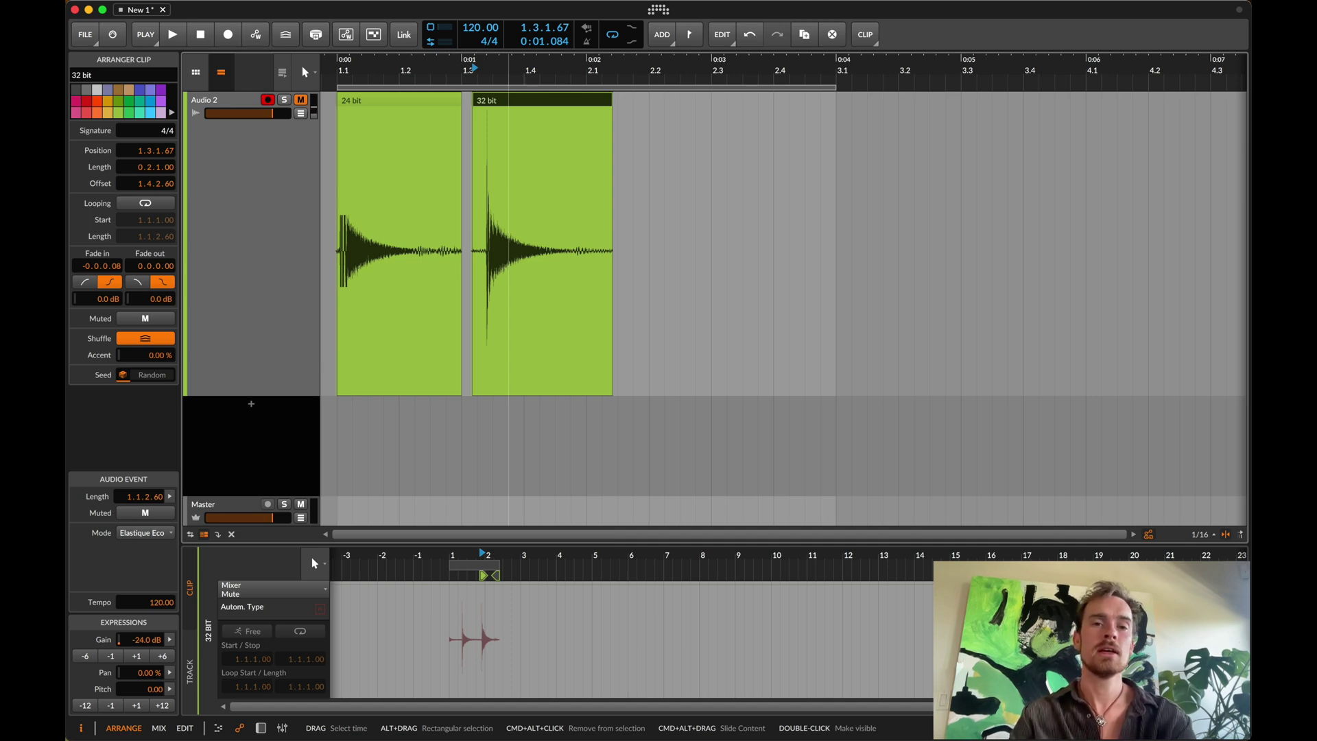
# Lower only the 32 bit clip's gain to -36 dB, then delete the Audio 2 track
pyautogui.press('super+comma')
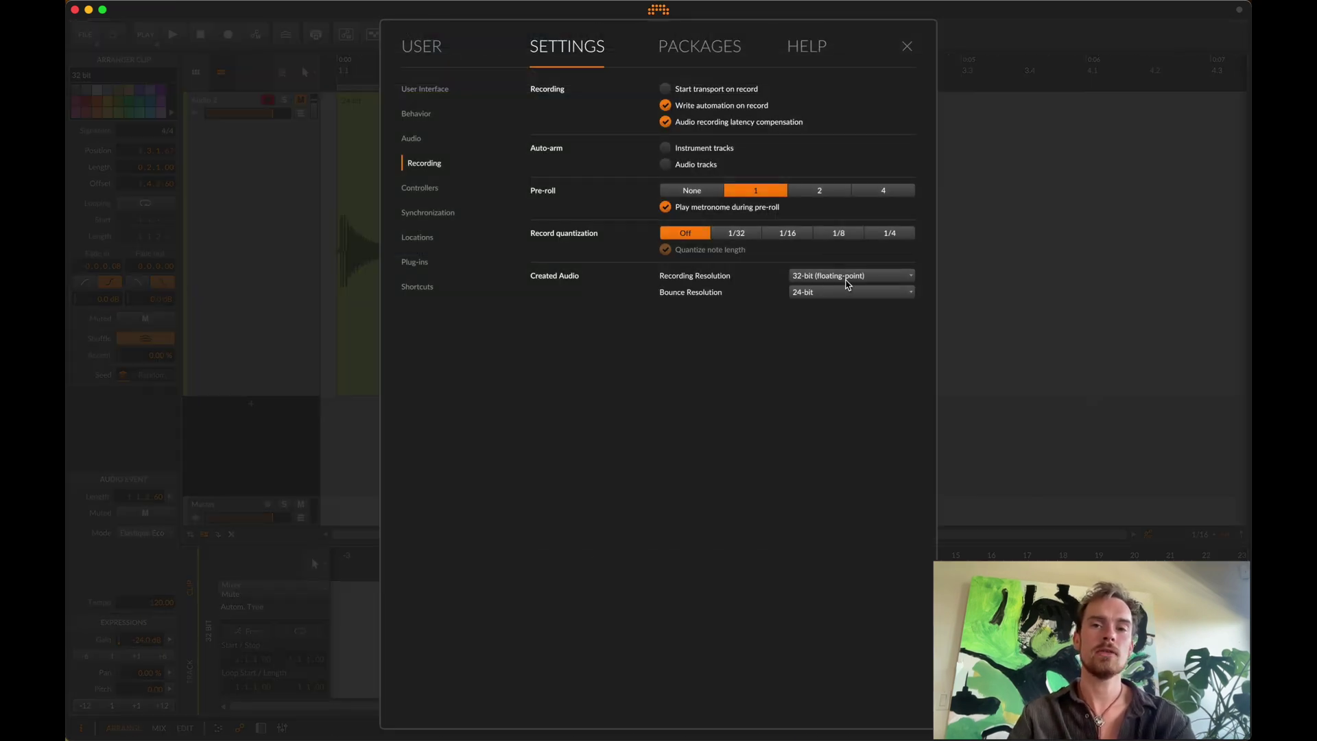
pyautogui.press('Escape')
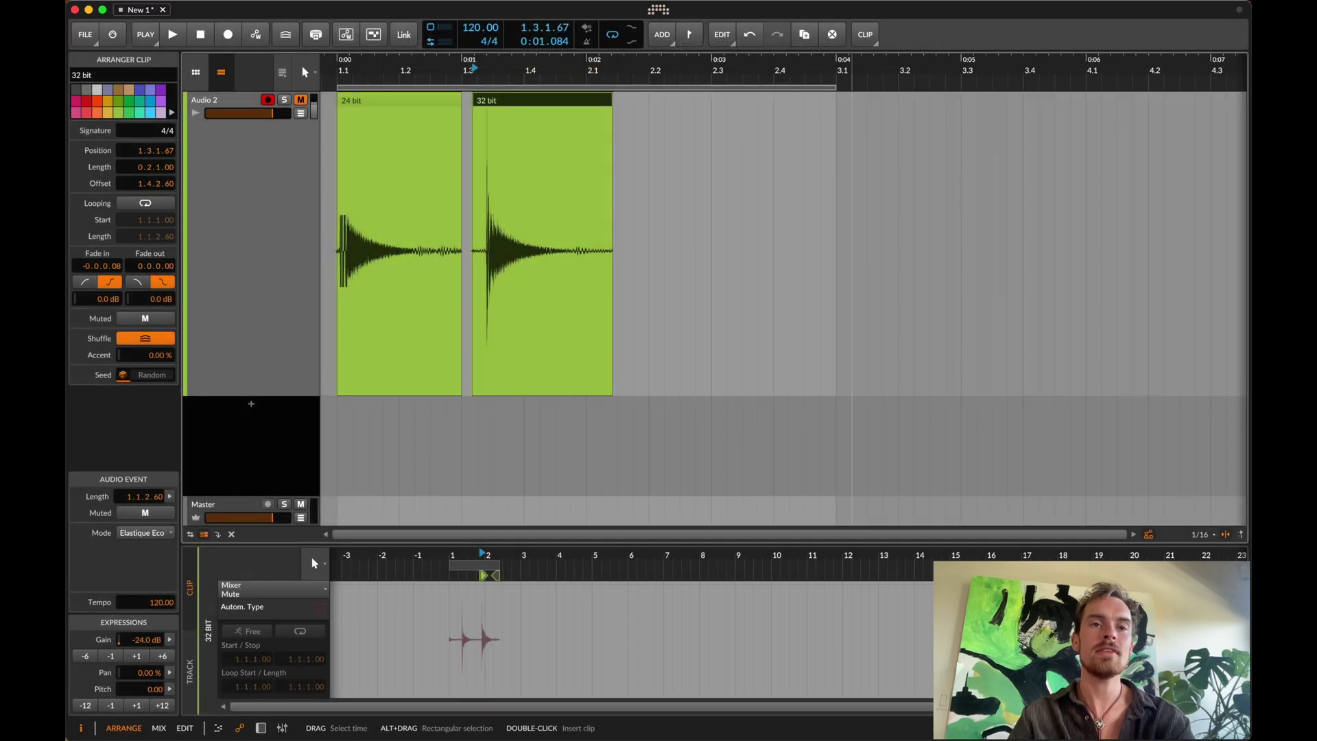
pyautogui.press('+')
pyautogui.press('+')
pyautogui.press('+')
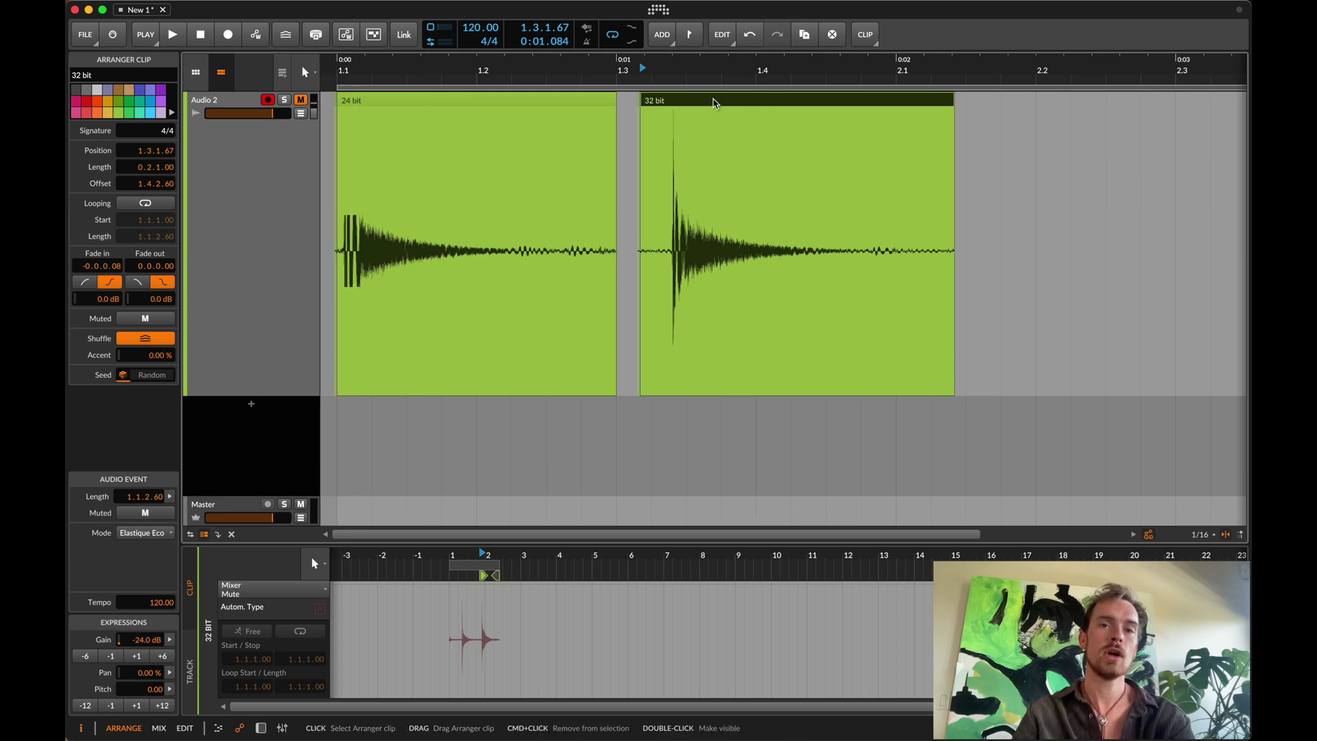
pyautogui.click(89, 657)
pyautogui.click(90, 657)
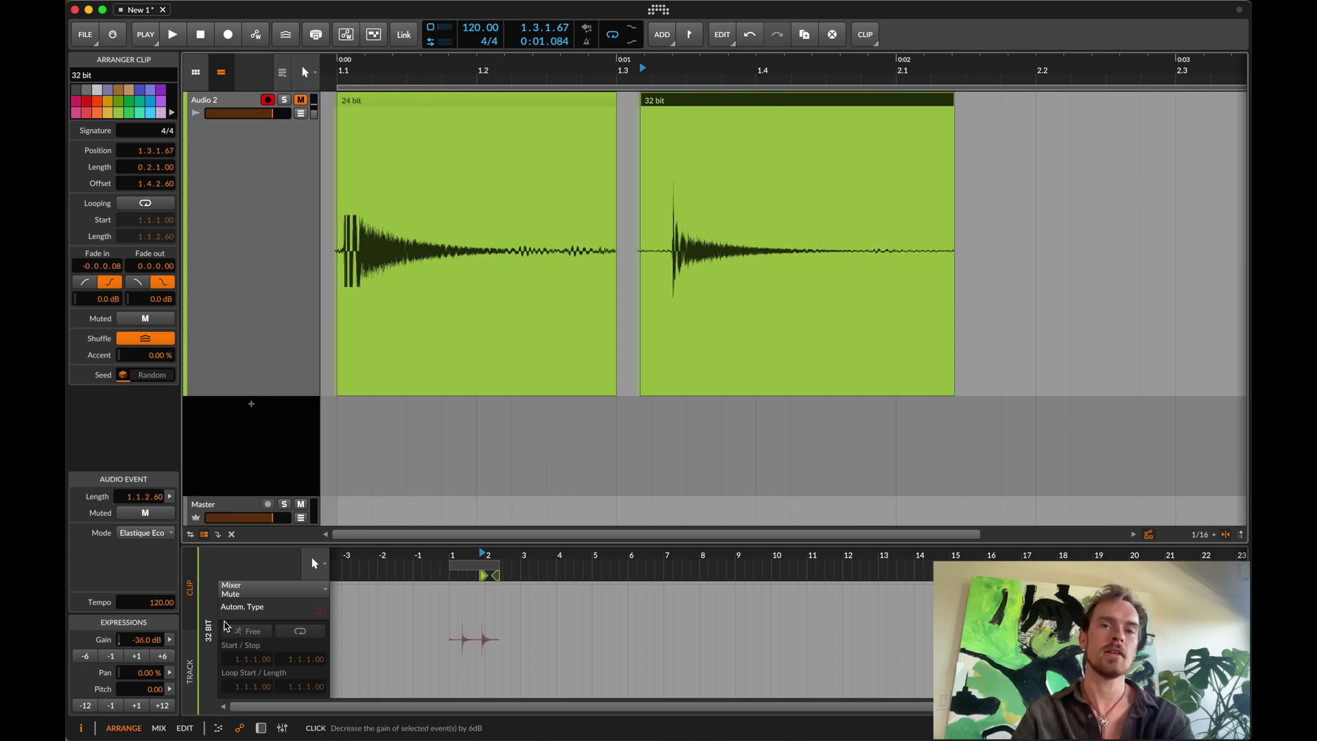
pyautogui.press('Delete')
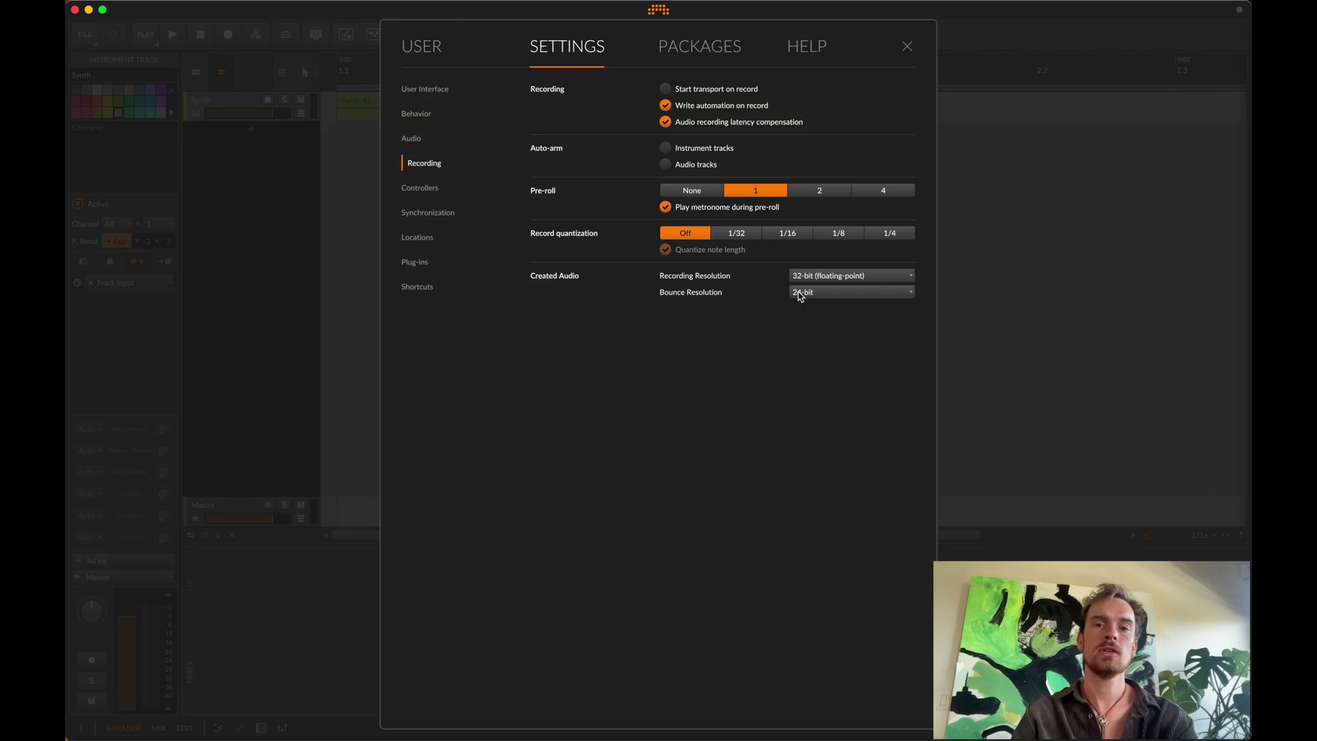
# Show the Synth track's Polymer device chain and audition the Synth #1 clip in Mix view
pyautogui.press('Escape')
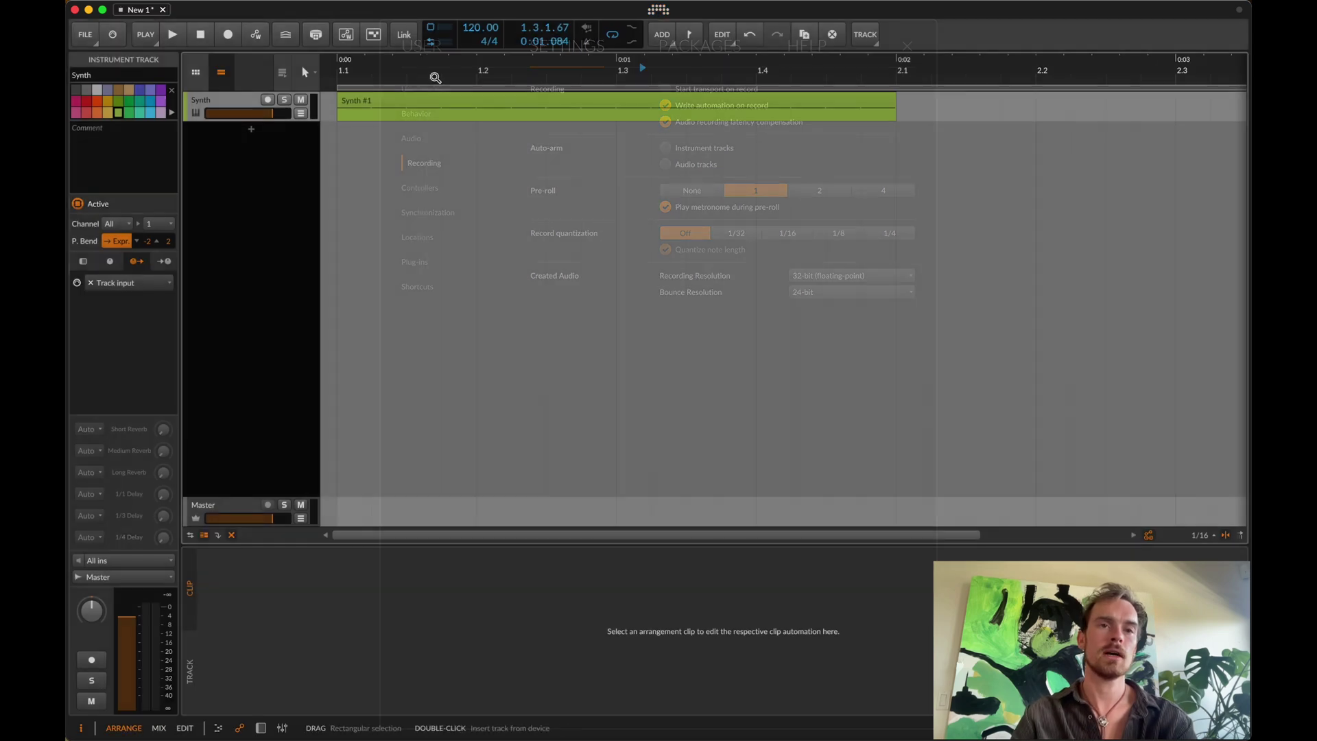
pyautogui.press('d')
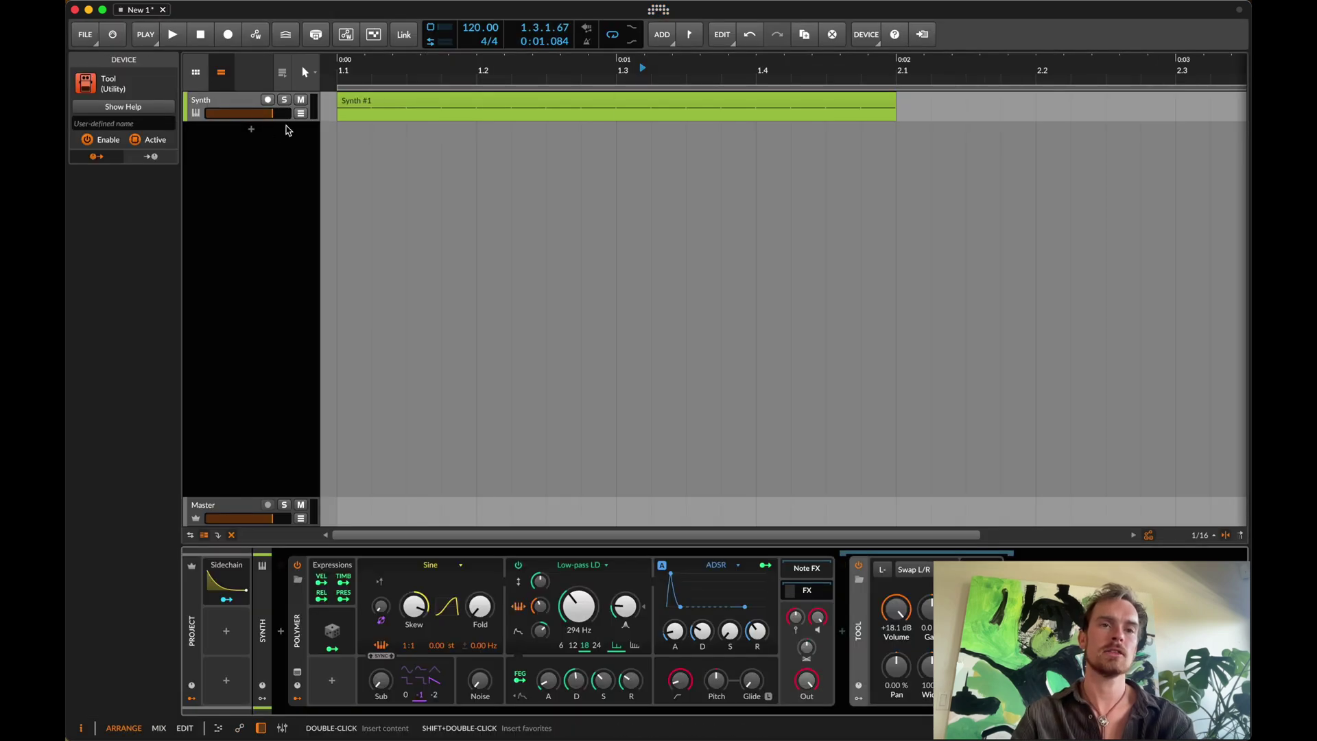
pyautogui.press('space')
pyautogui.hotkey('alt', '2')
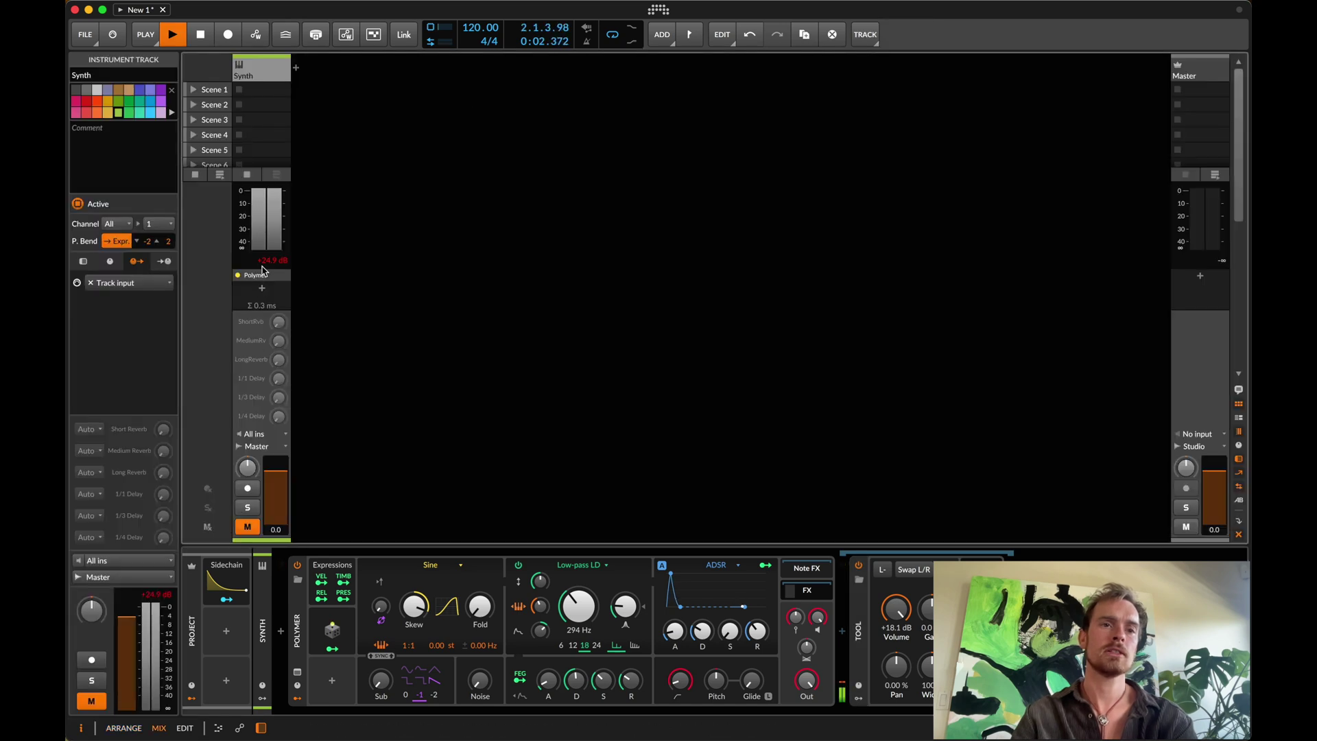
pyautogui.press('space')
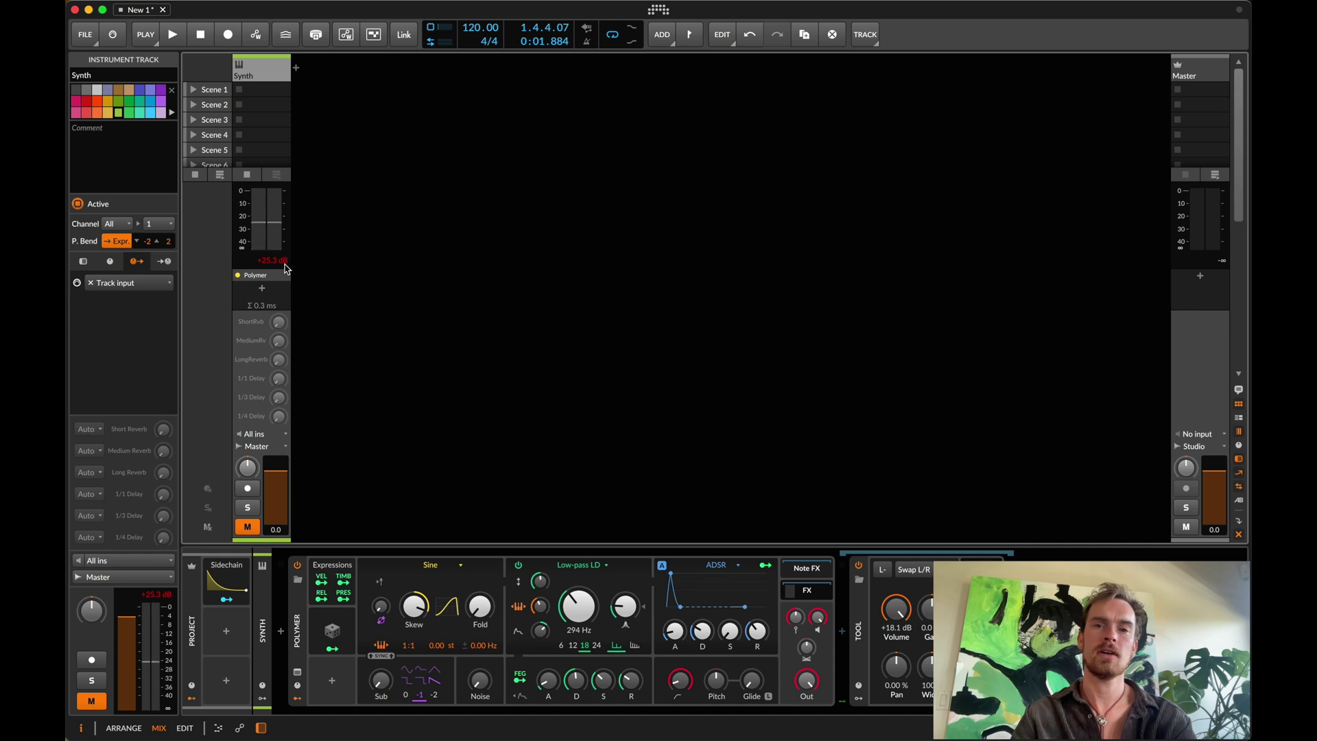
pyautogui.hotkey('alt', '1')
# Duplicate the Synth #1 clip and bounce the original in place at 24-bit
pyautogui.click(561, 101)
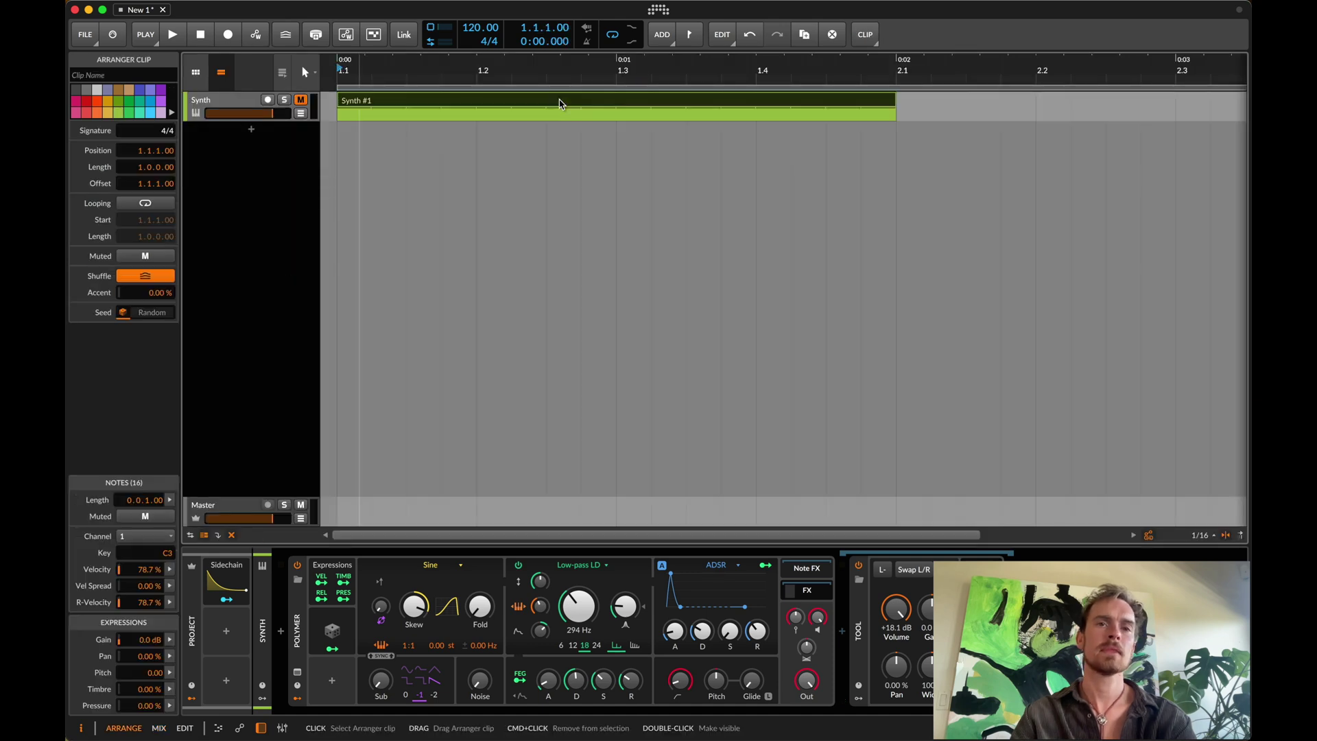
pyautogui.press('super+d')
pyautogui.press('-')
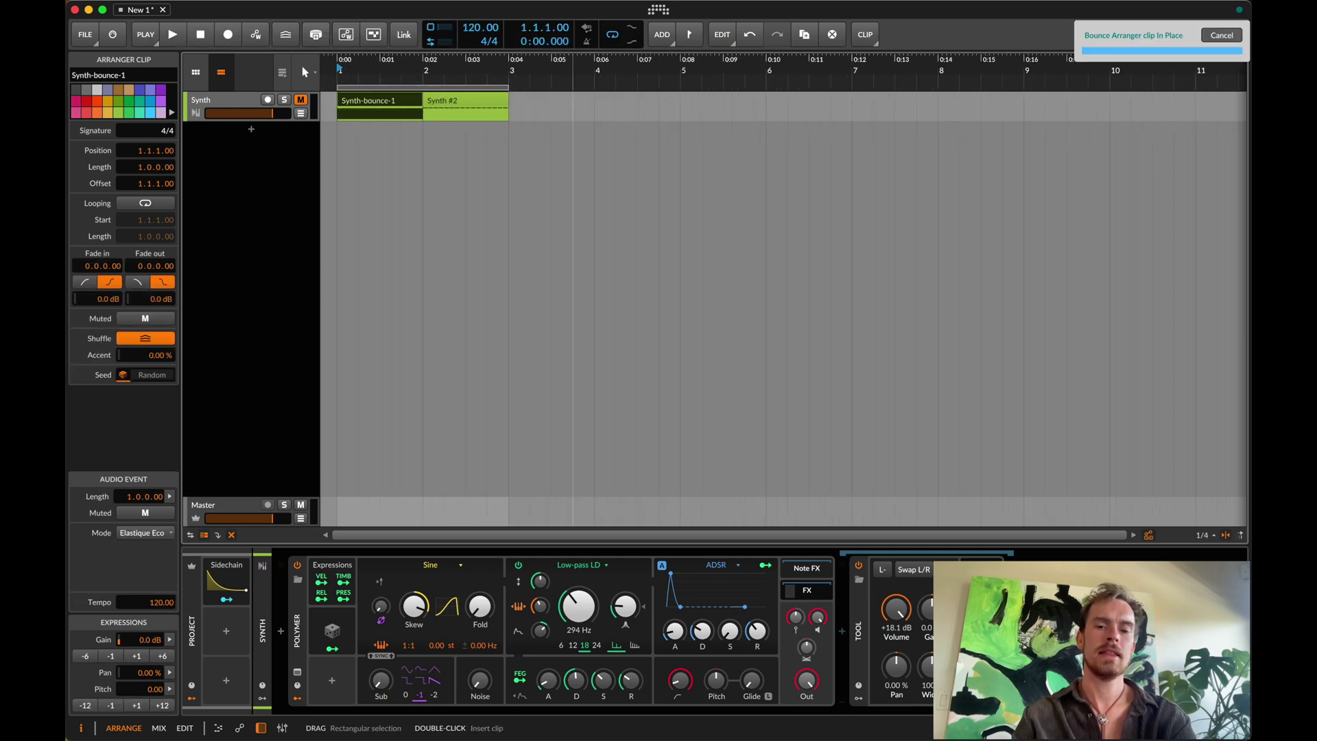
# Set Bounce Resolution to 32-bit float and bounce the Synth #2 clip to audio
pyautogui.press('super+comma')
pyautogui.click(819, 291)
pyautogui.click(823, 335)
pyautogui.click(986, 267)
pyautogui.click(593, 116)
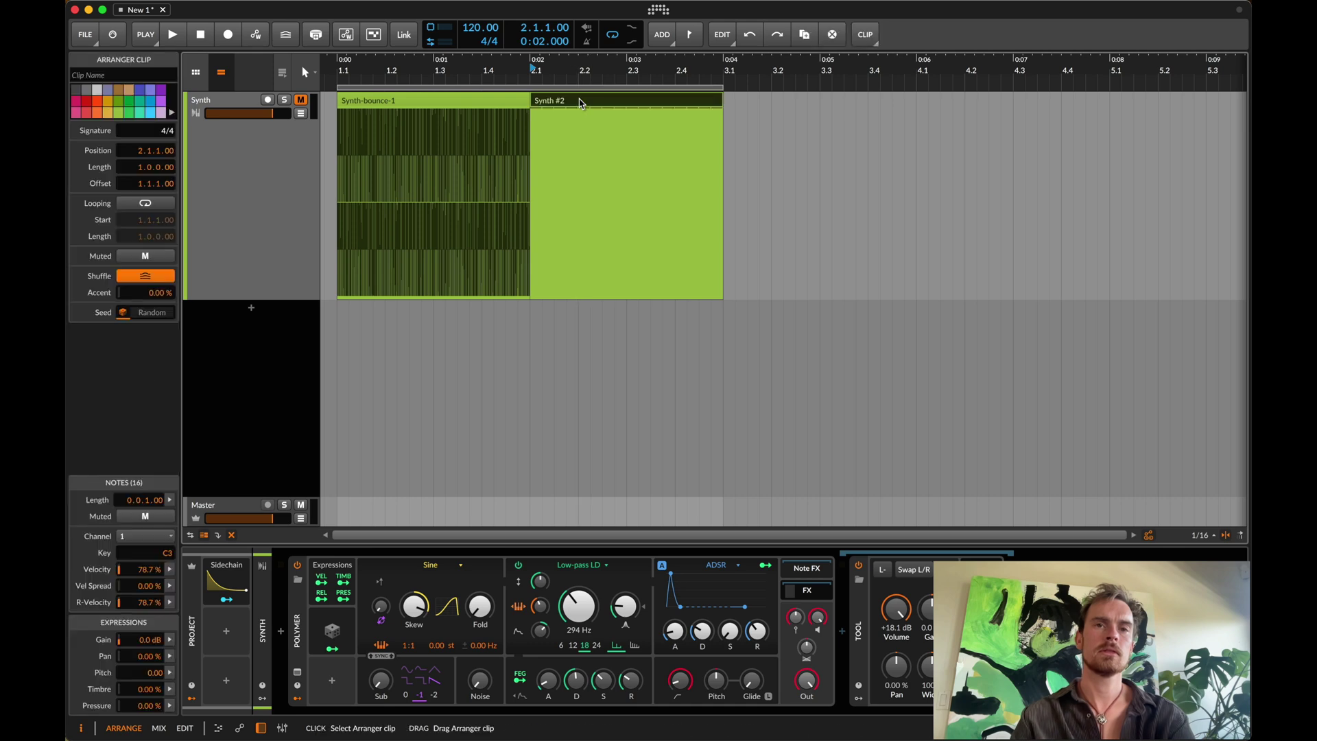
pyautogui.press('super+b')
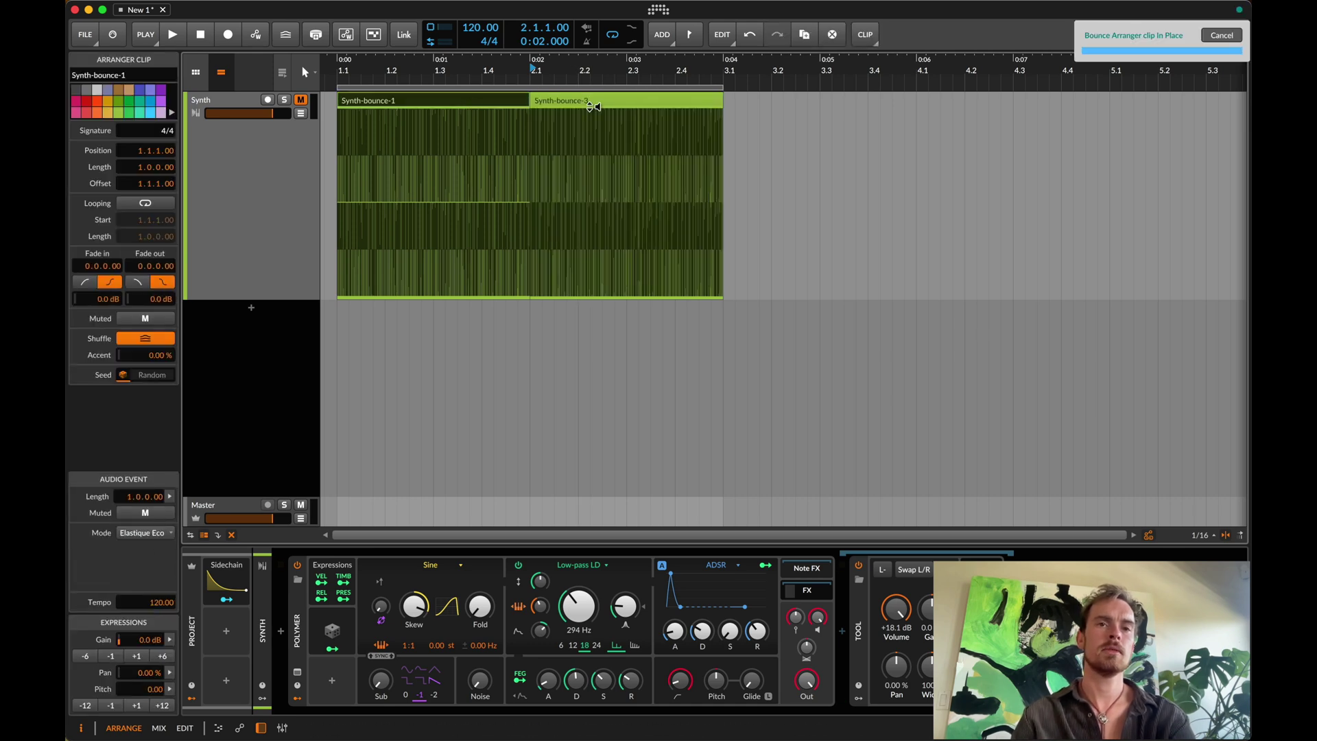
# Lower both bounced clips' gain in -6 dB steps, then select Synth-bounce-3
pyautogui.press('super+a')
pyautogui.click(86, 656)
pyautogui.click(86, 657)
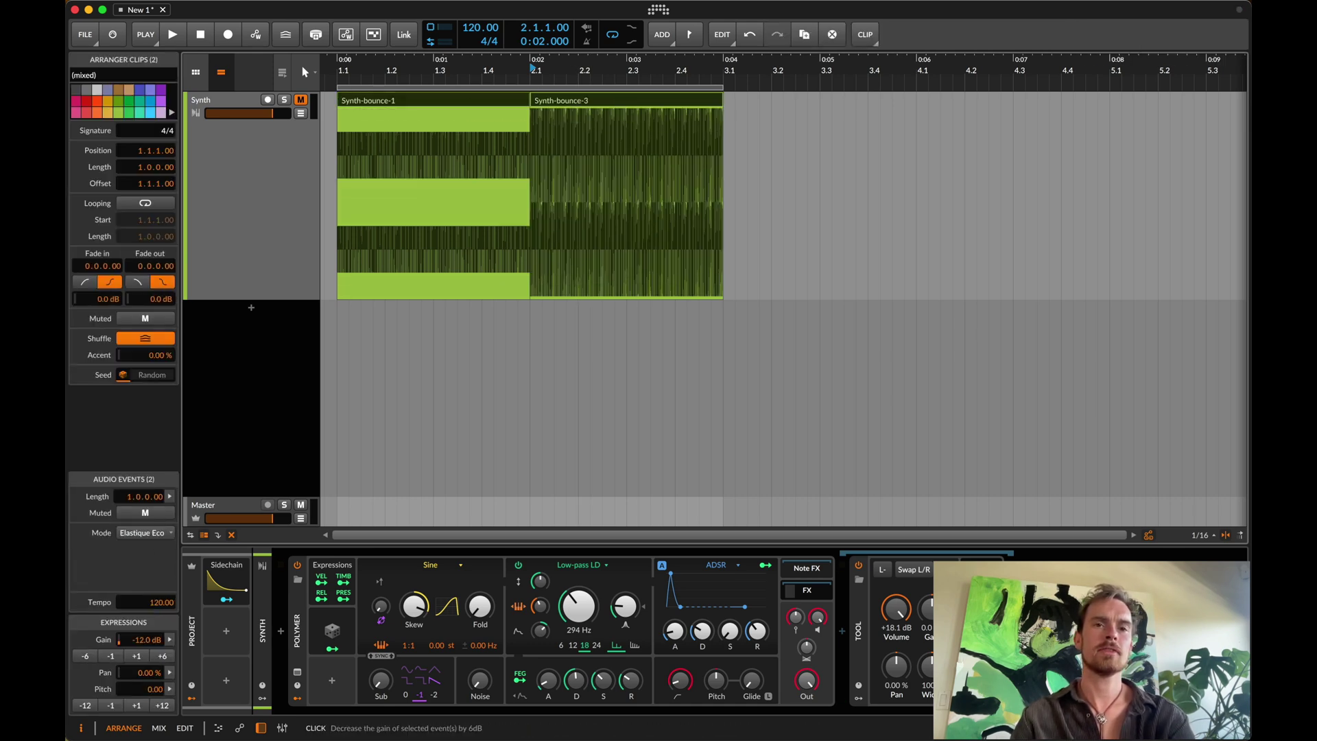
pyautogui.click(86, 656)
pyautogui.click(85, 657)
pyautogui.click(86, 657)
pyautogui.click(86, 657)
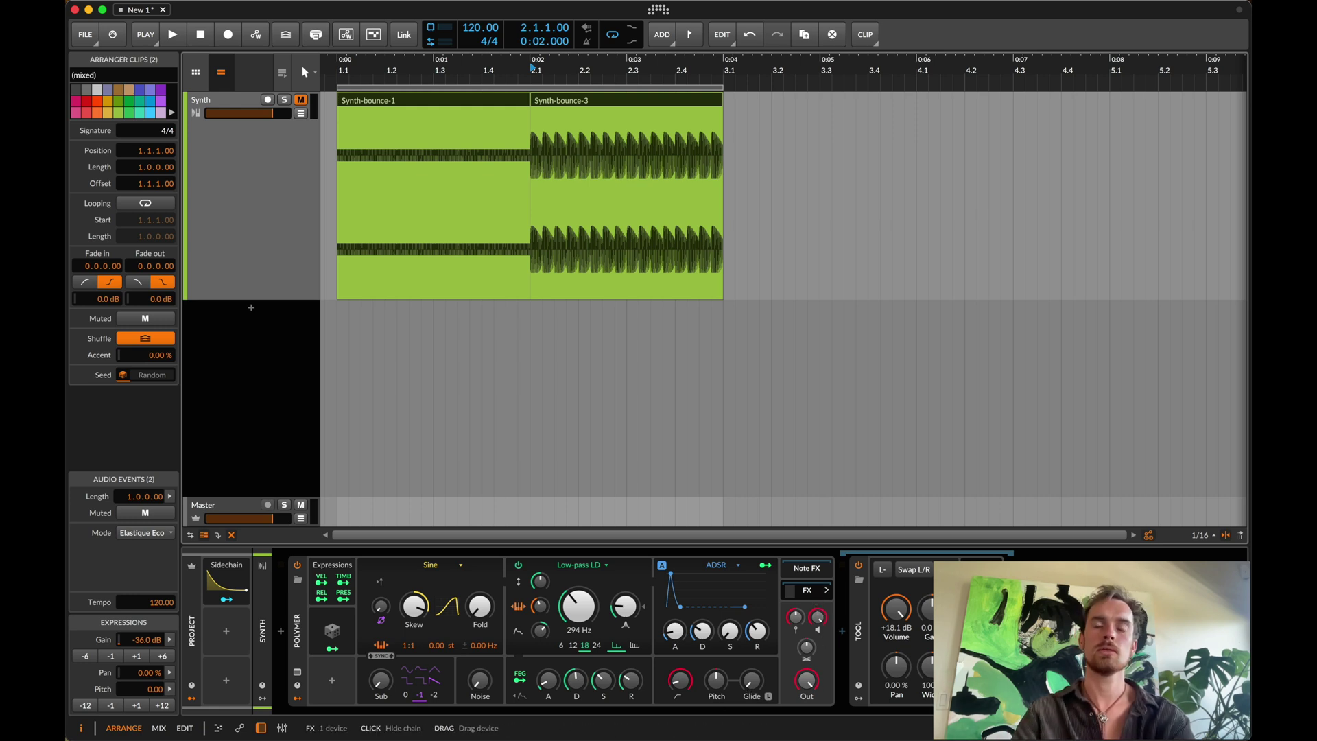
pyautogui.click(643, 104)
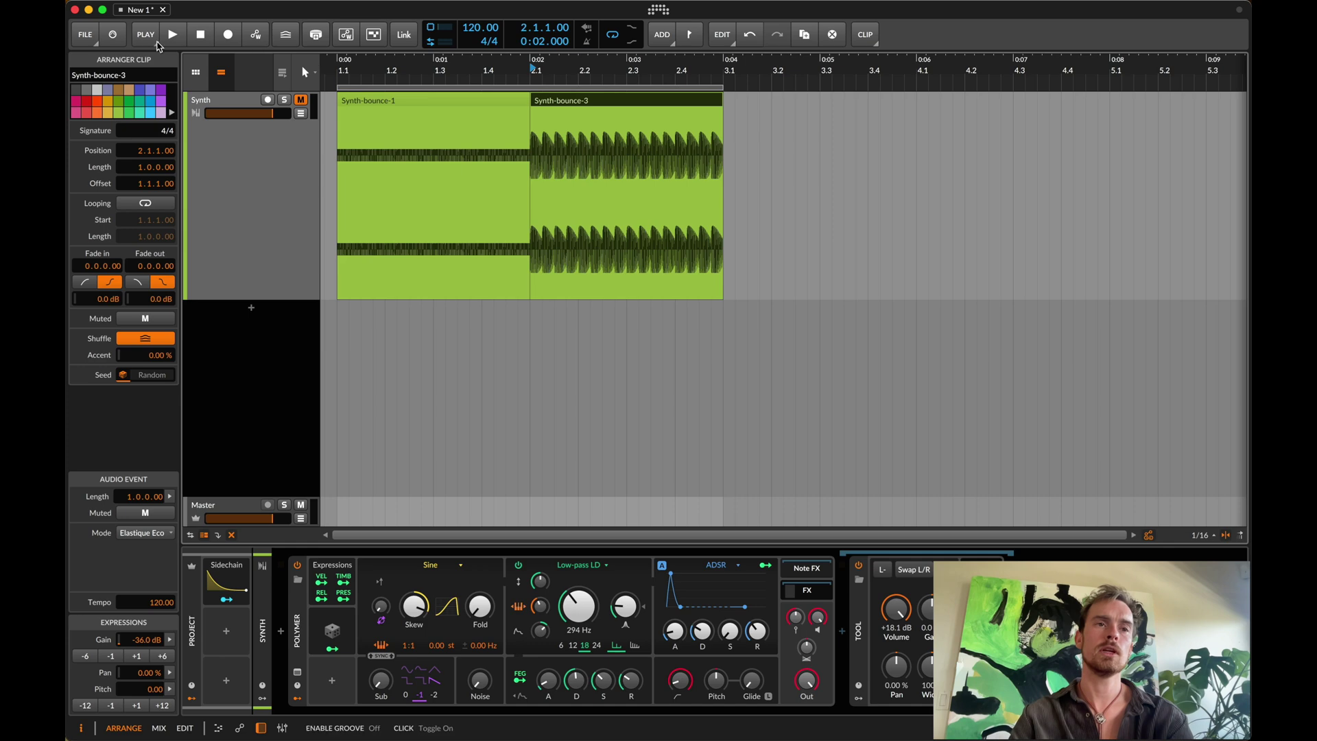
pyautogui.click(85, 35)
pyautogui.click(140, 215)
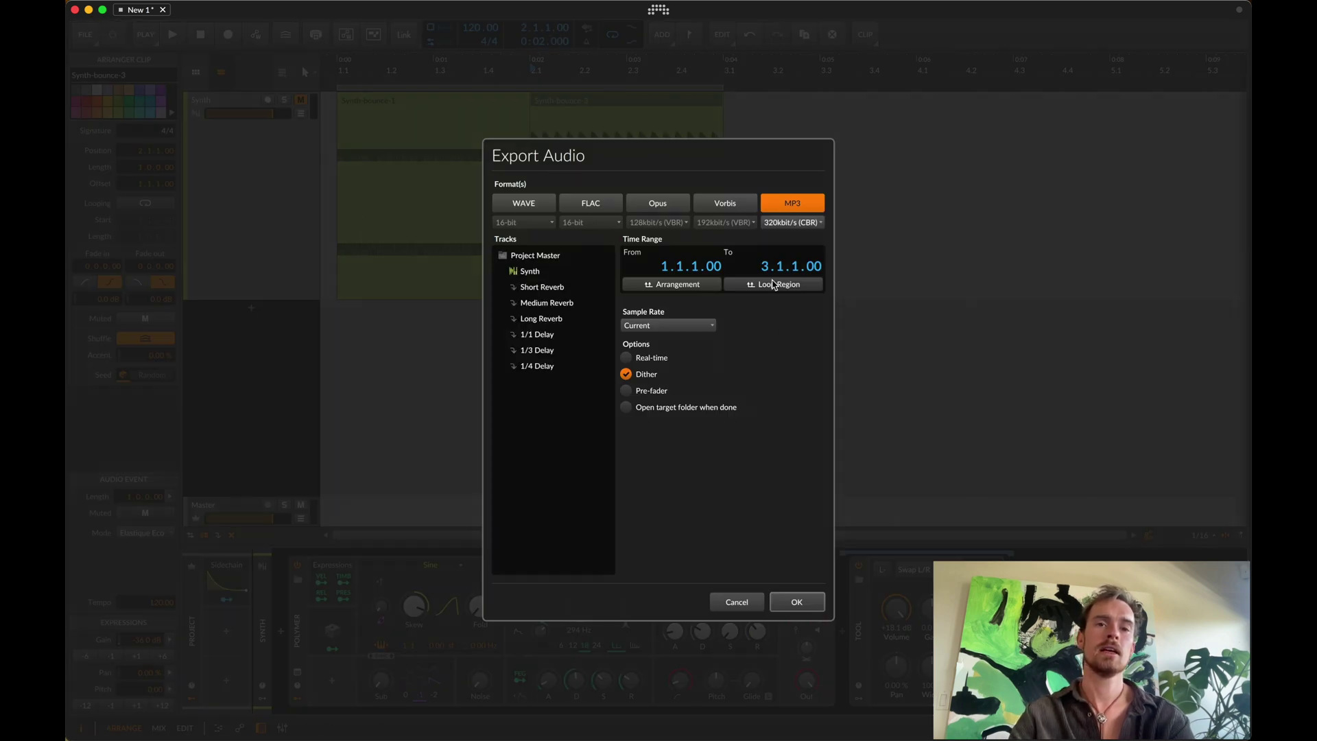
pyautogui.click(549, 203)
pyautogui.click(534, 223)
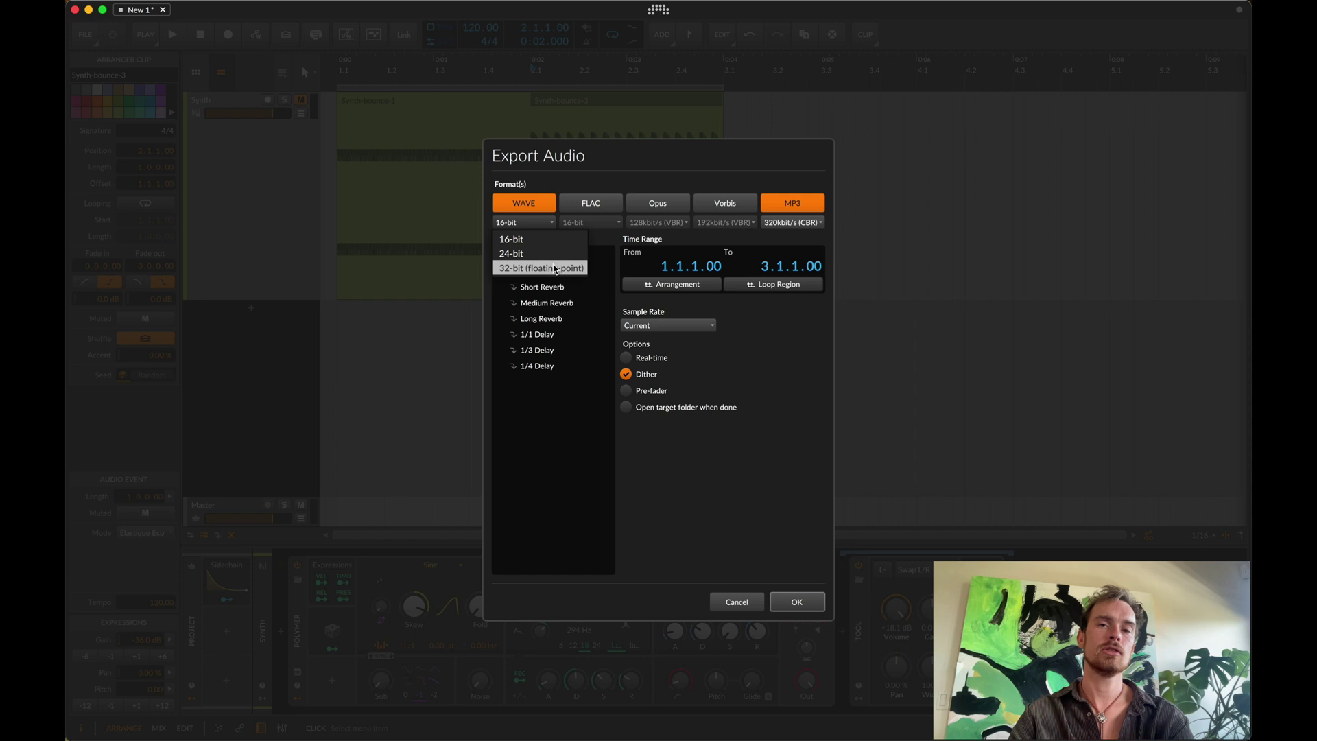
pyautogui.click(632, 189)
pyautogui.click(526, 227)
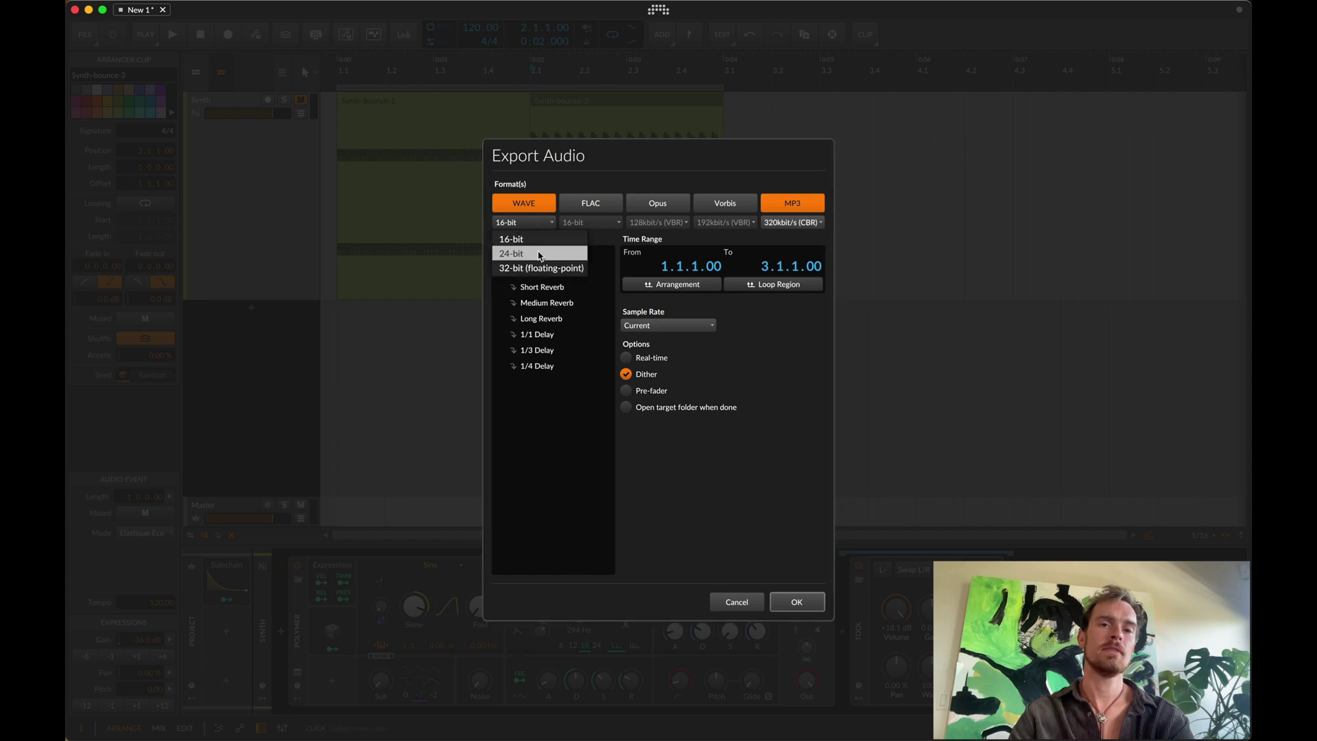
pyautogui.click(733, 604)
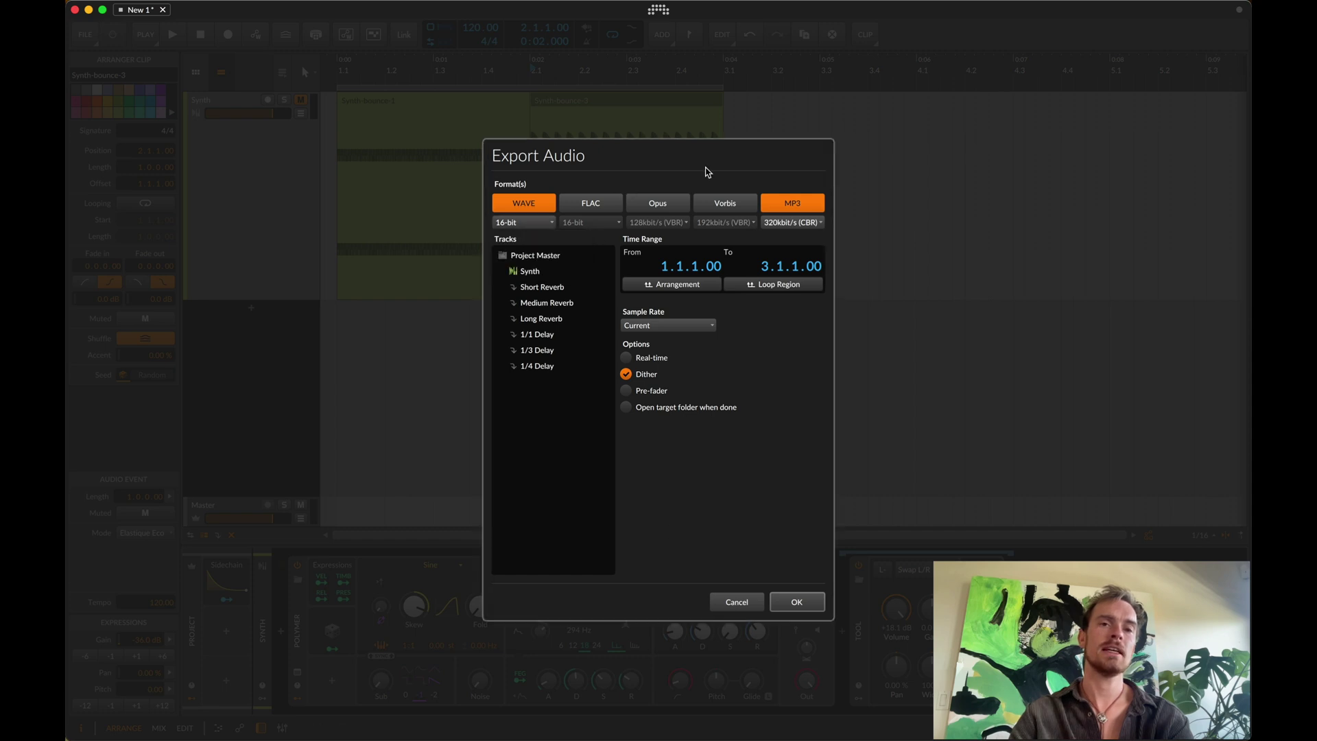
pyautogui.click(727, 602)
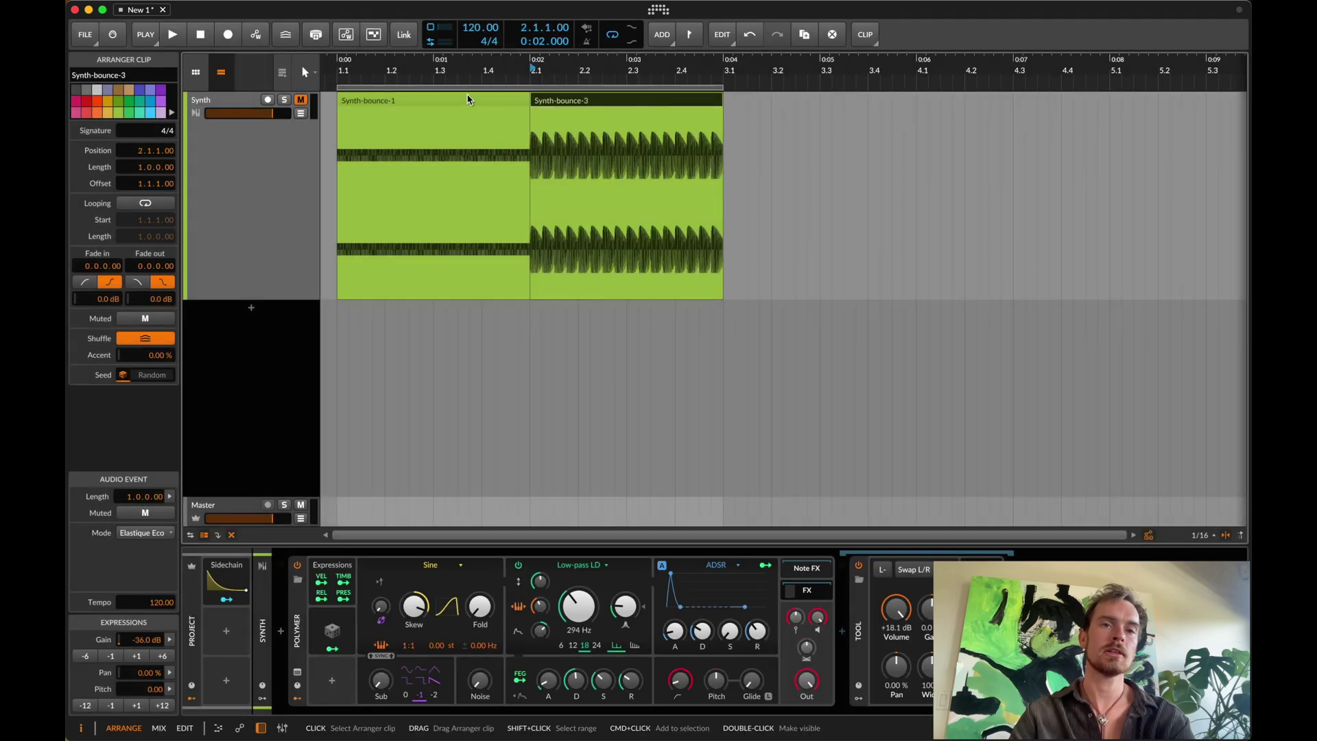
pyautogui.click(473, 101)
pyautogui.click(613, 101)
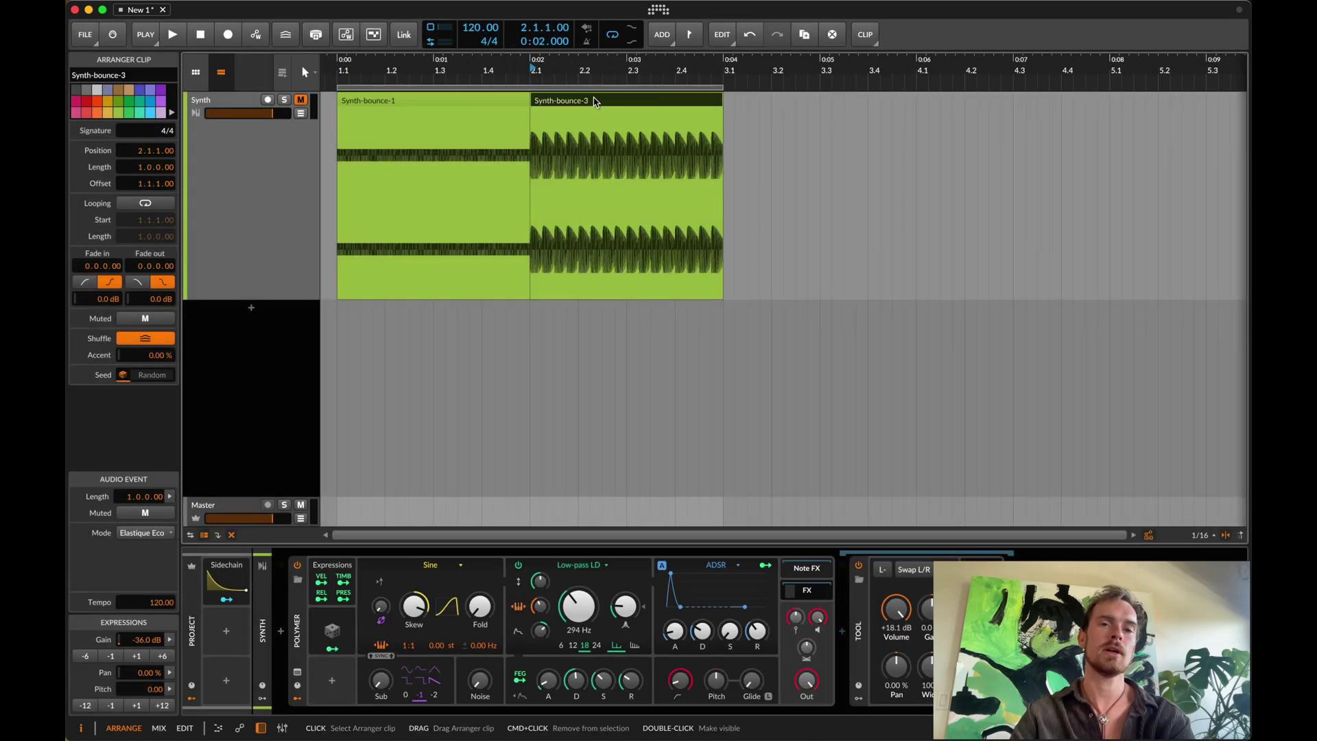
pyautogui.hotkey('alt', '2')
pyautogui.press('space')
pyautogui.hotkey('alt', '1')
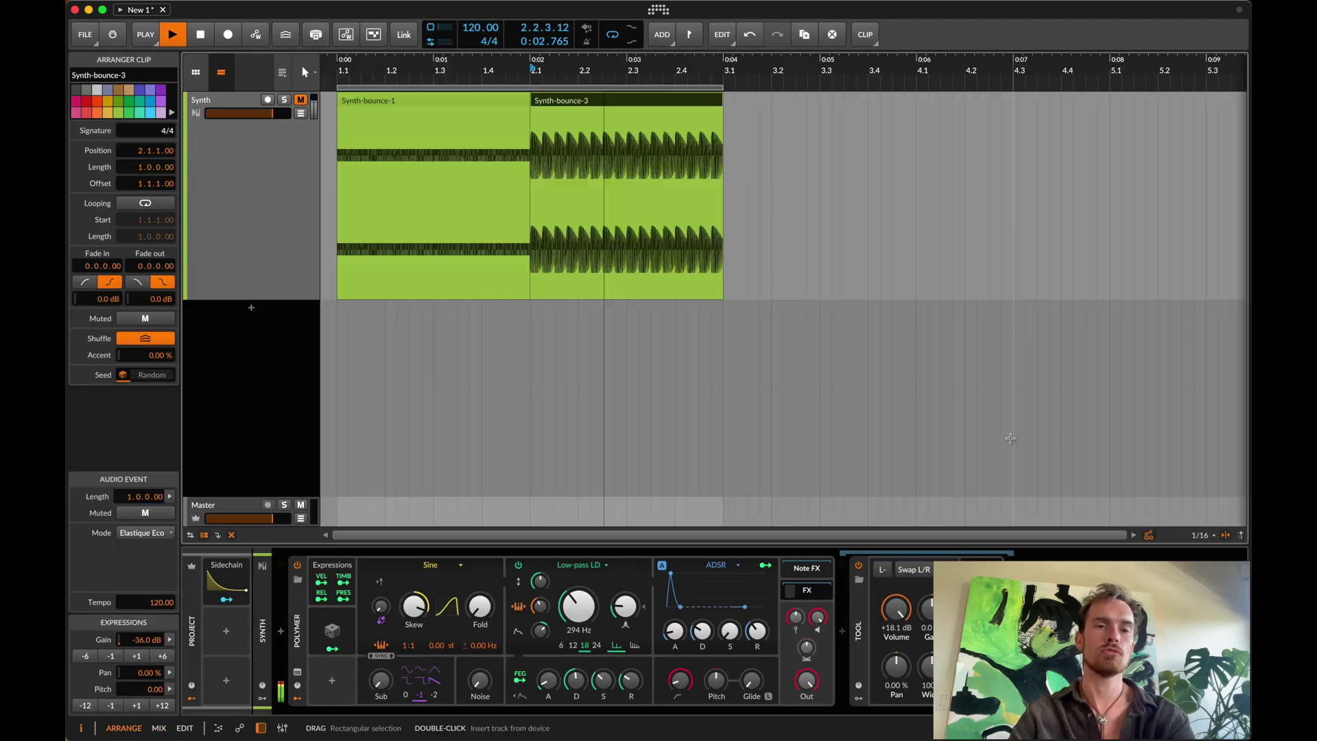
pyautogui.press('space')
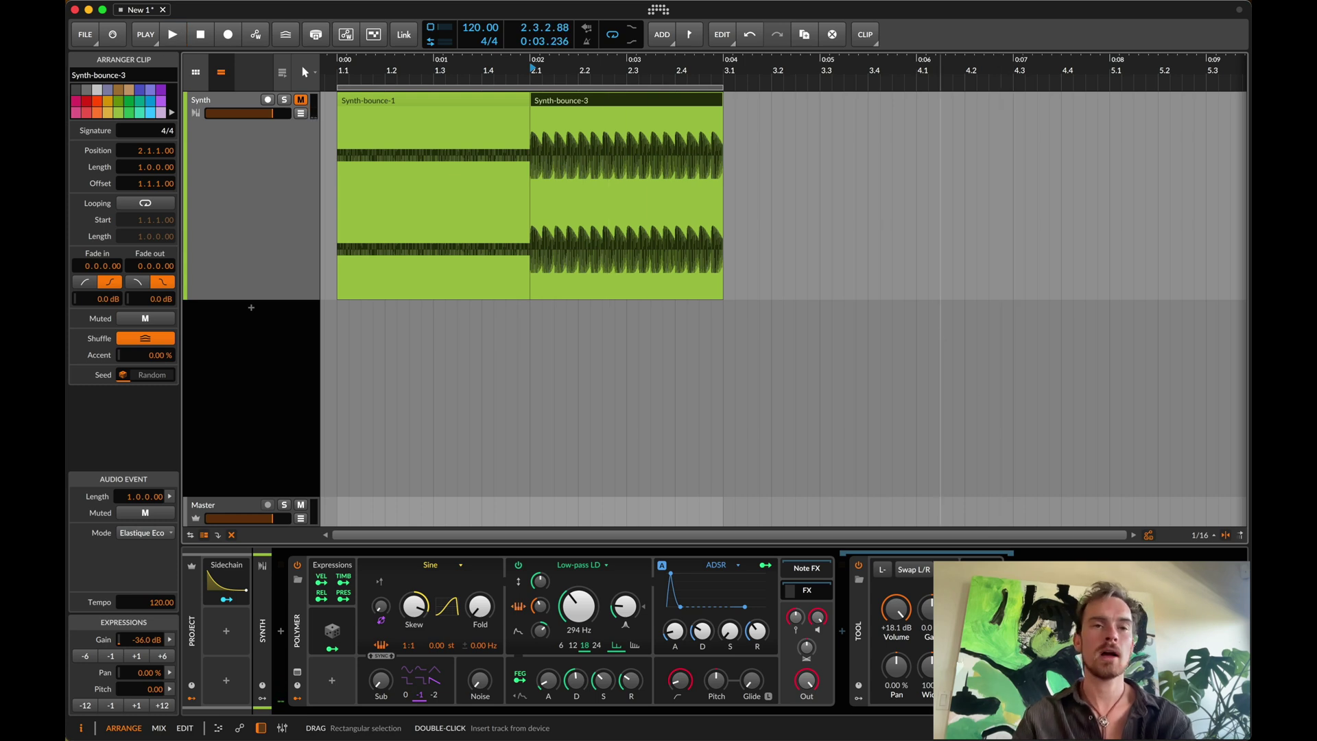